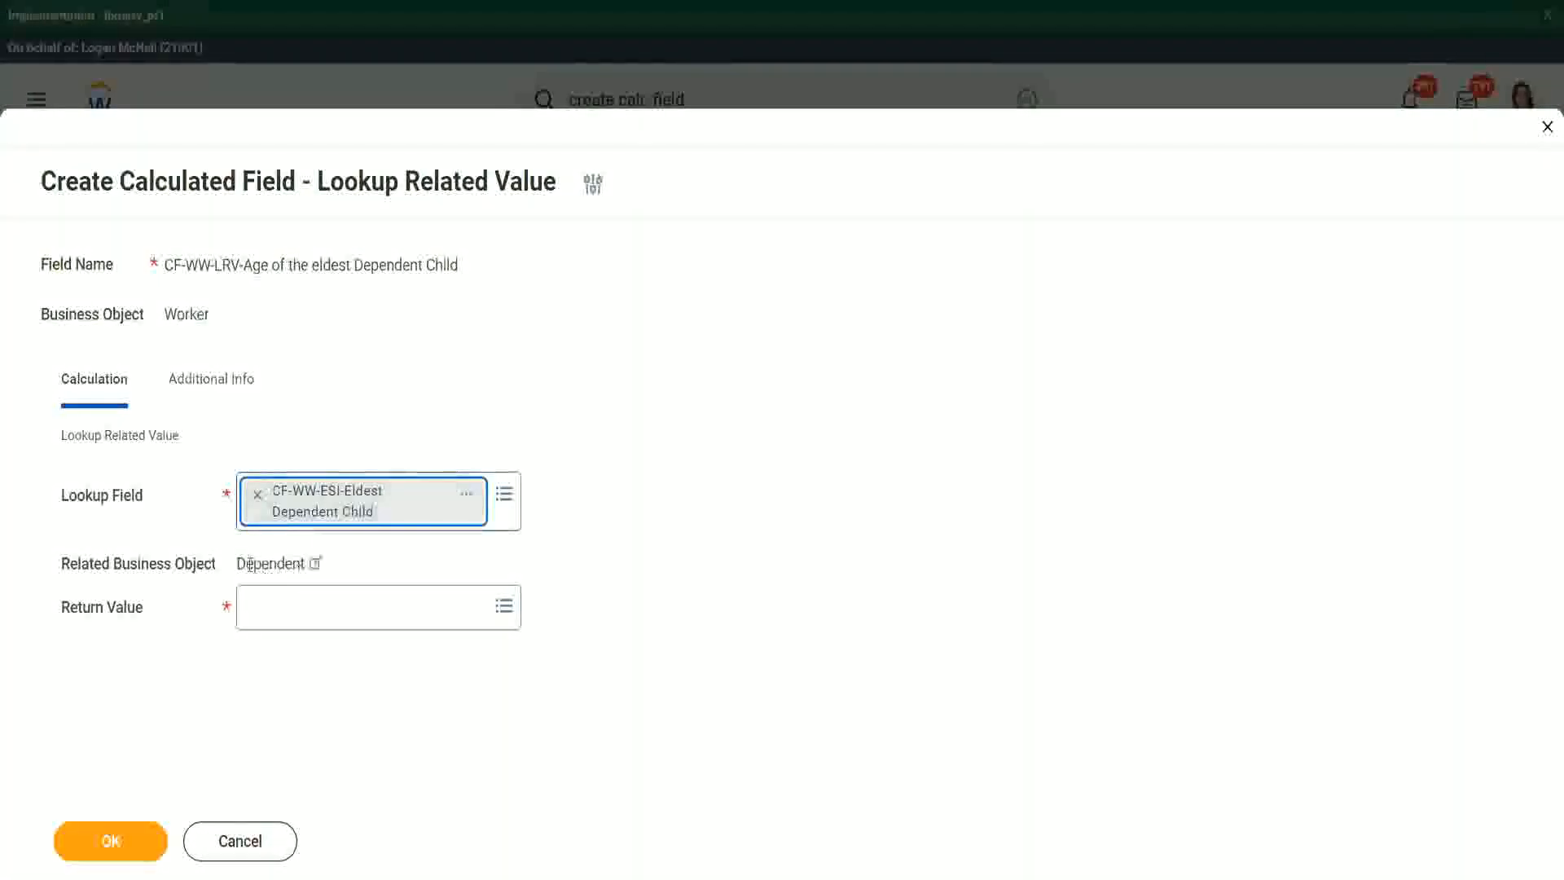
Review the related business object and the details of the CF-WW-ESI-Eldest Dependent Child lookup field
drag(237, 564, 309, 562)
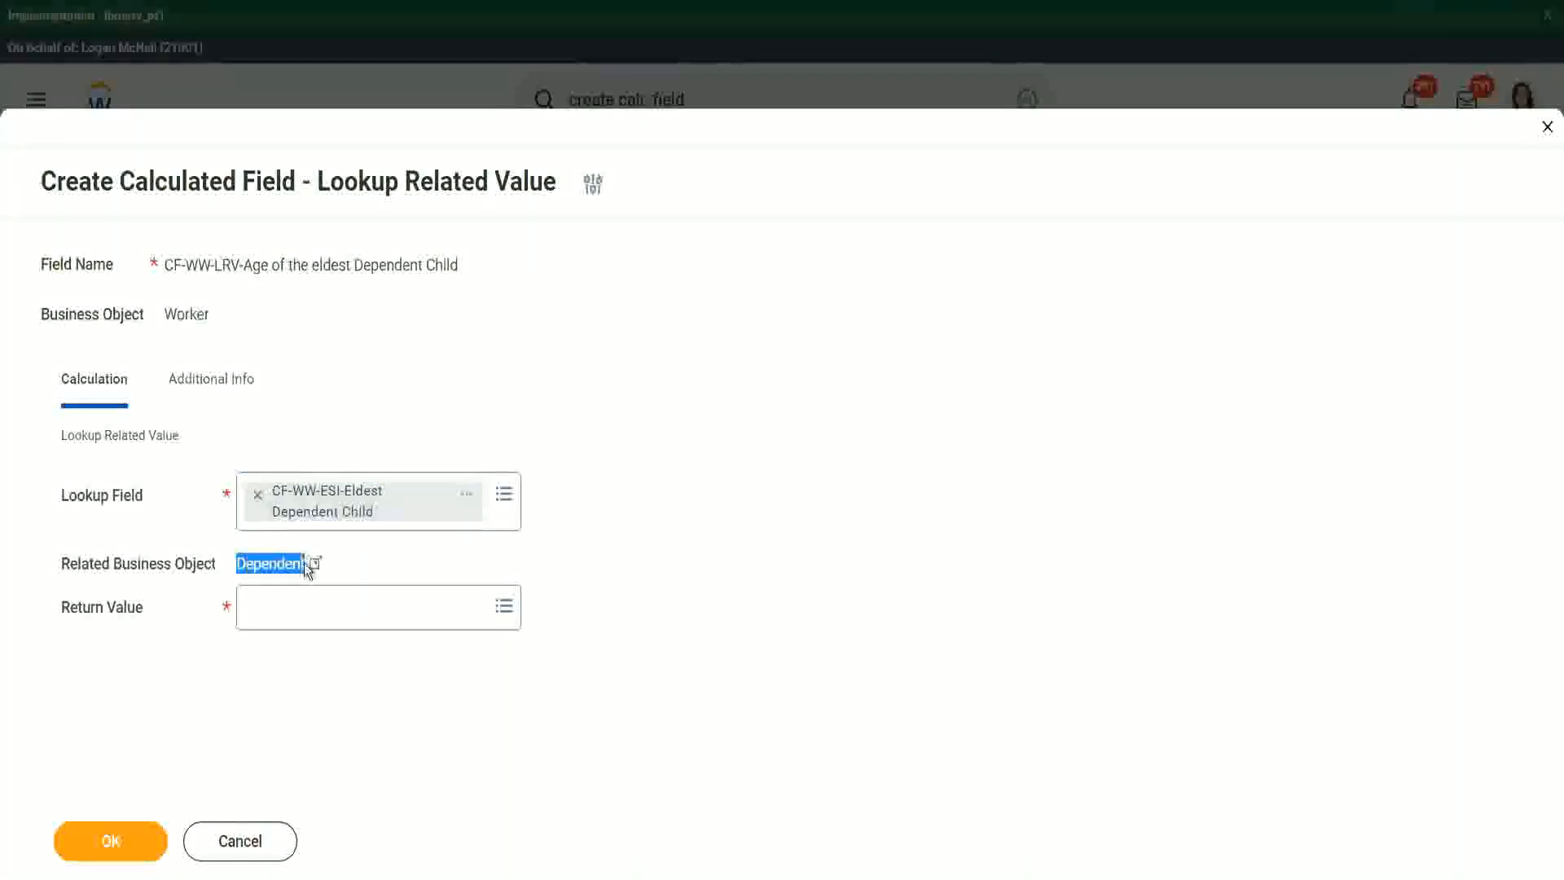
click(467, 501)
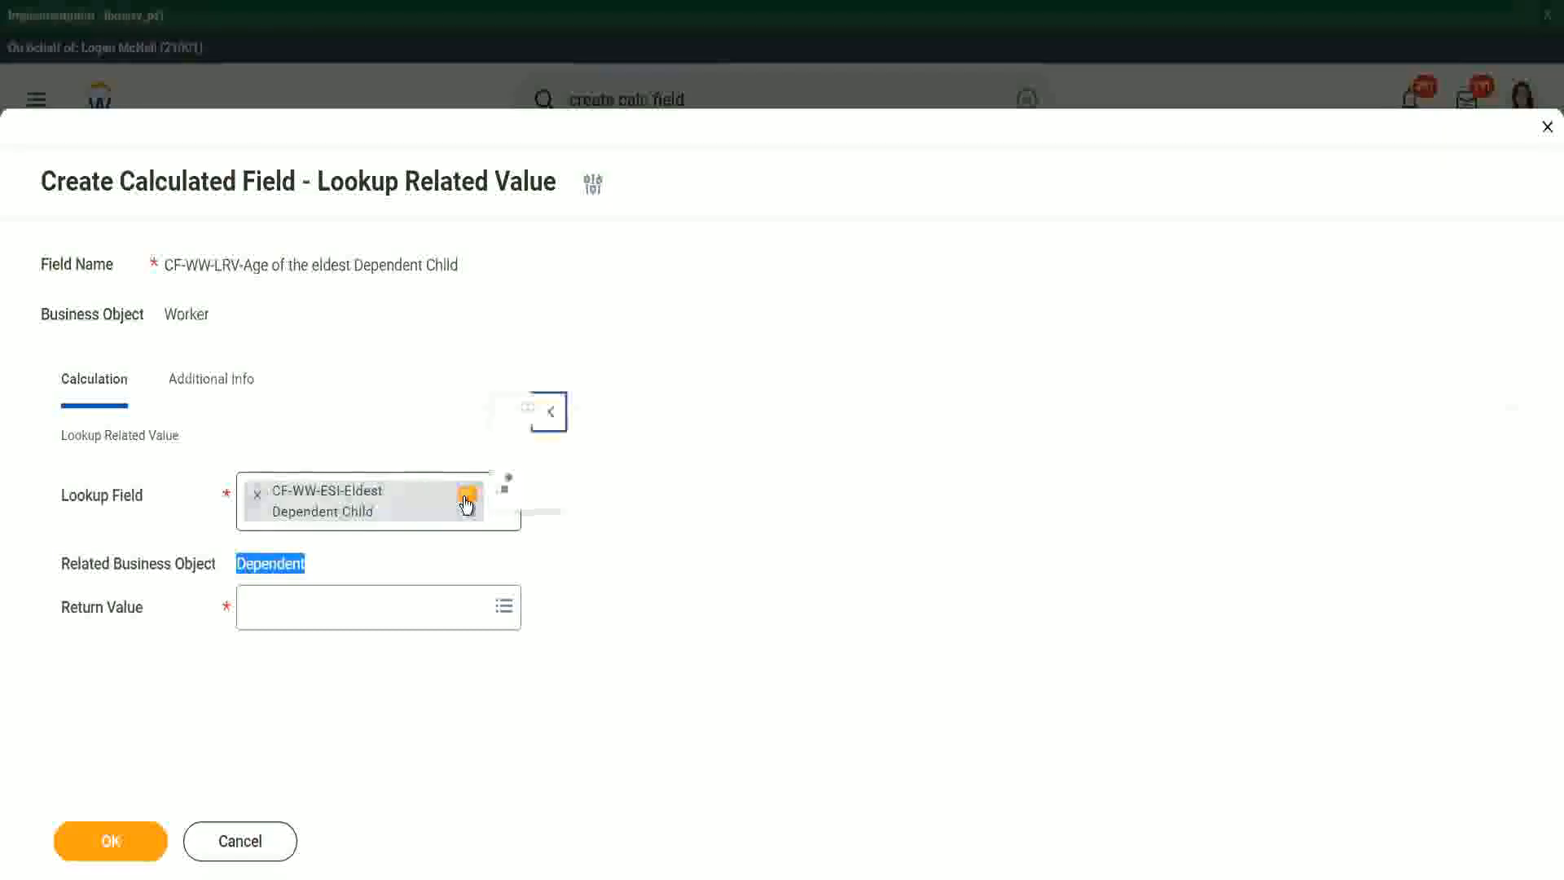
click(619, 413)
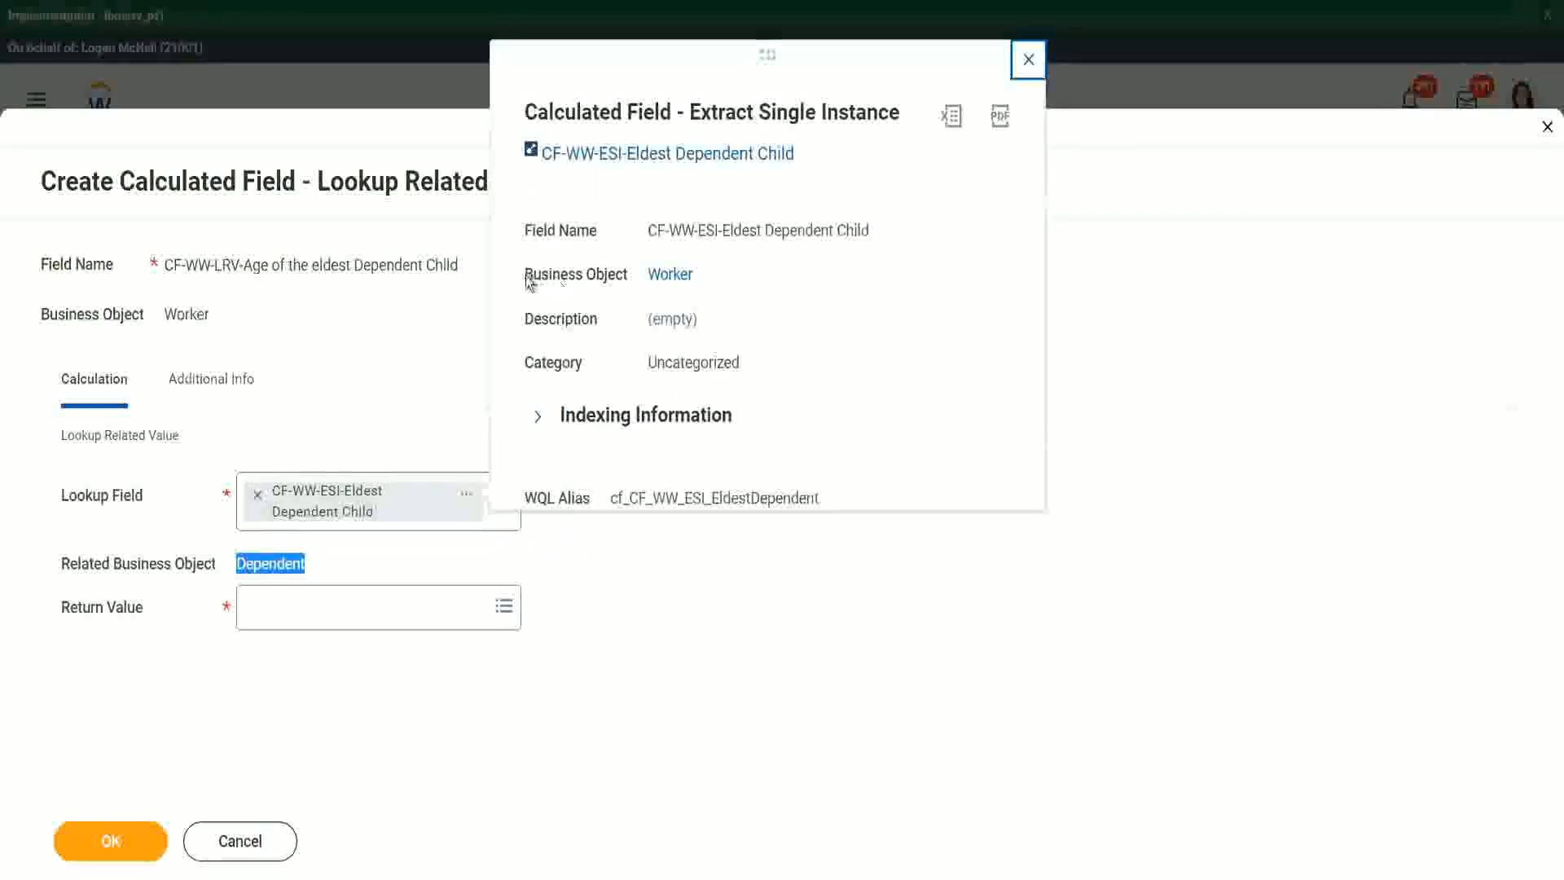
drag(526, 277, 628, 273)
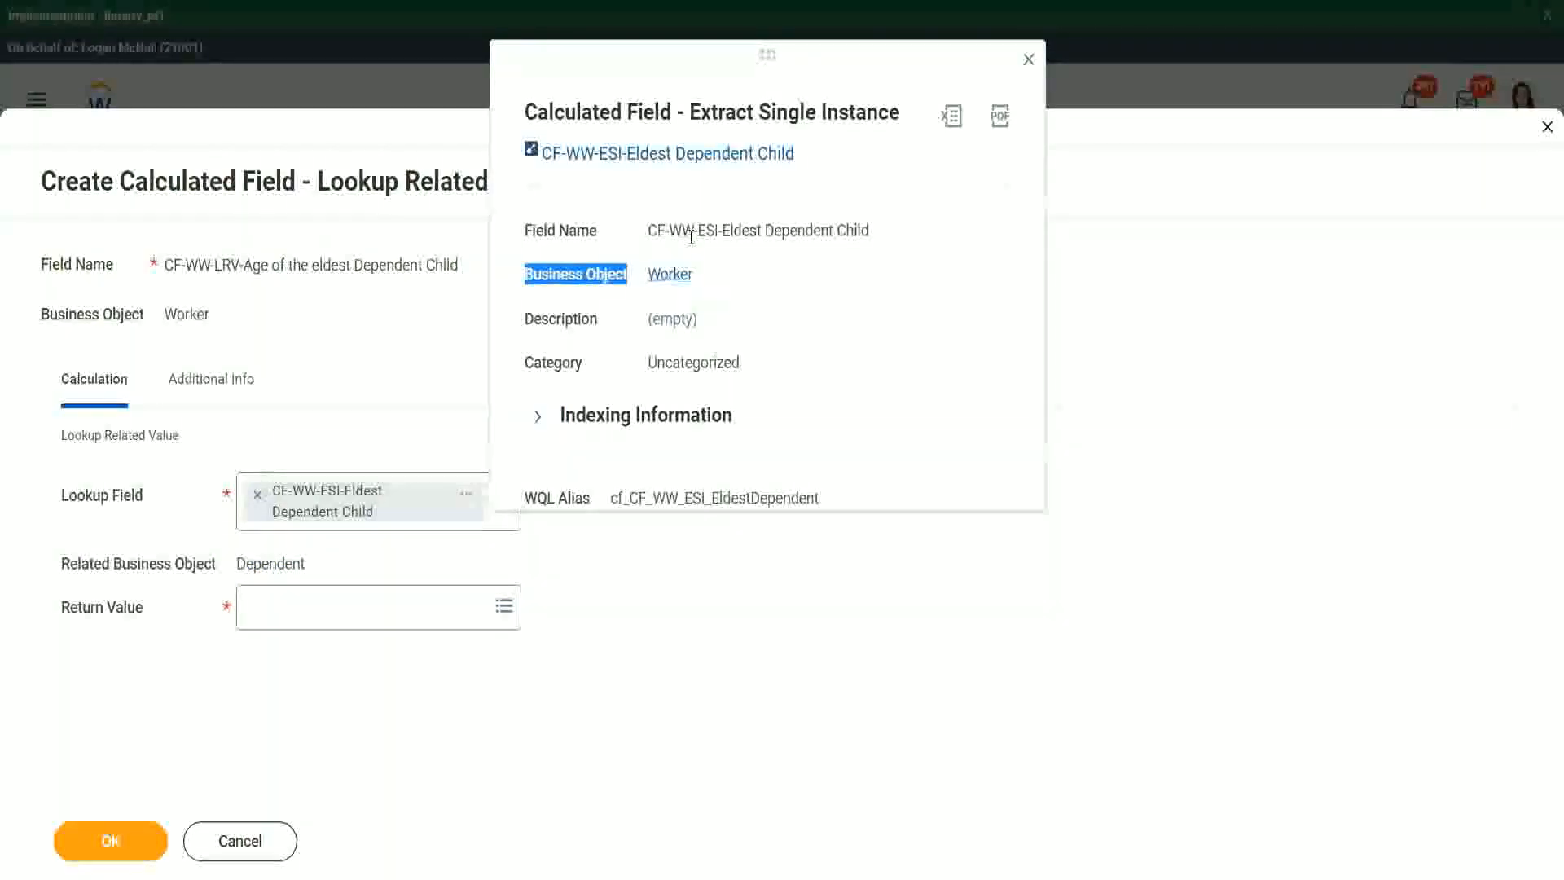
drag(706, 231, 749, 231)
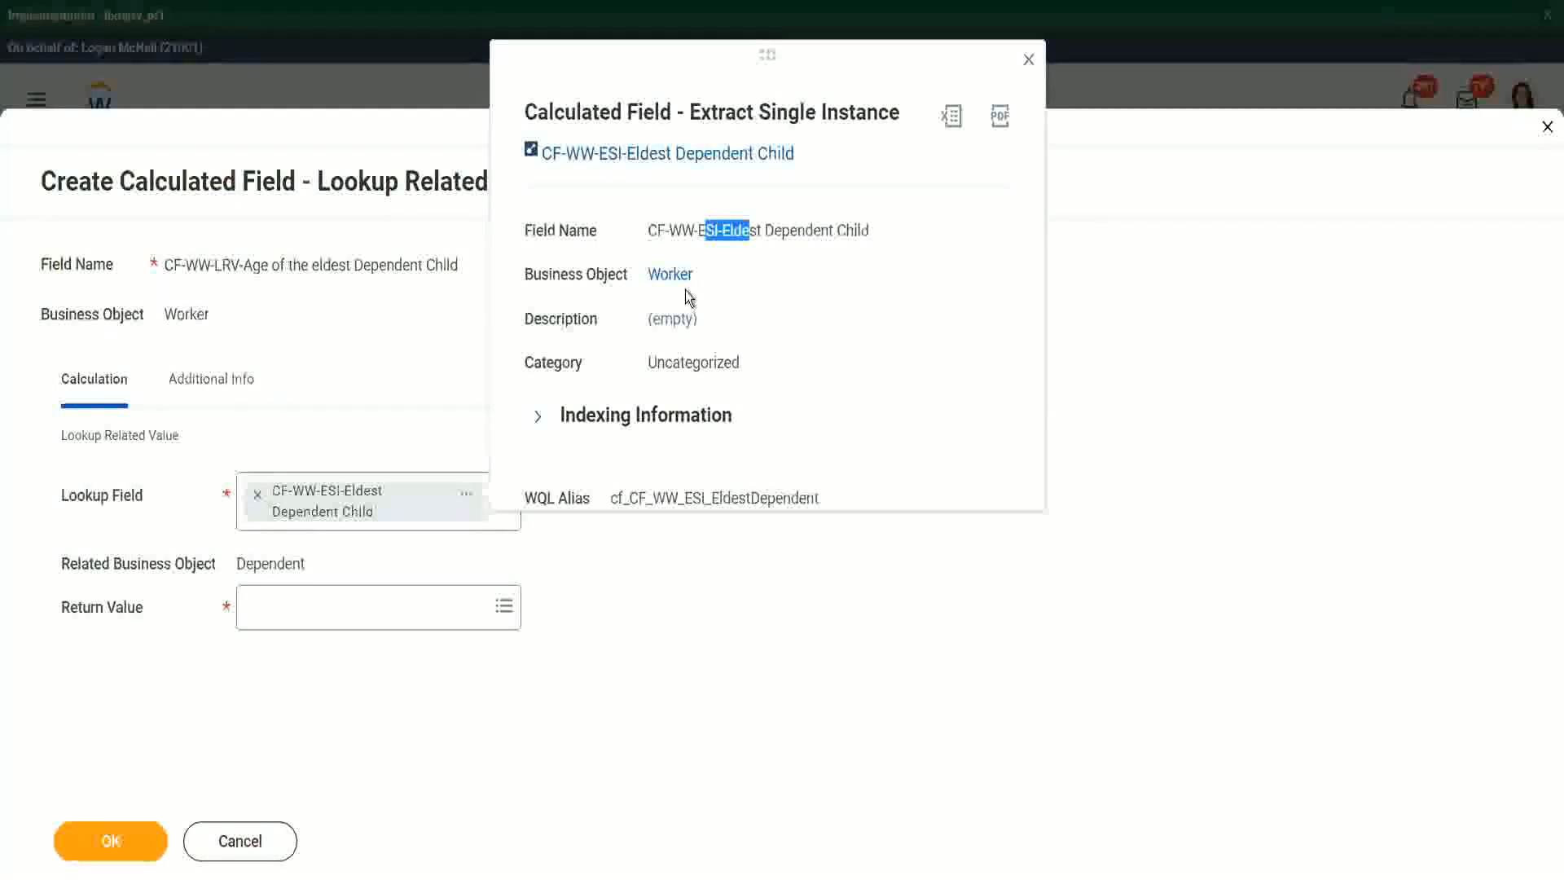
click(782, 262)
click(1029, 61)
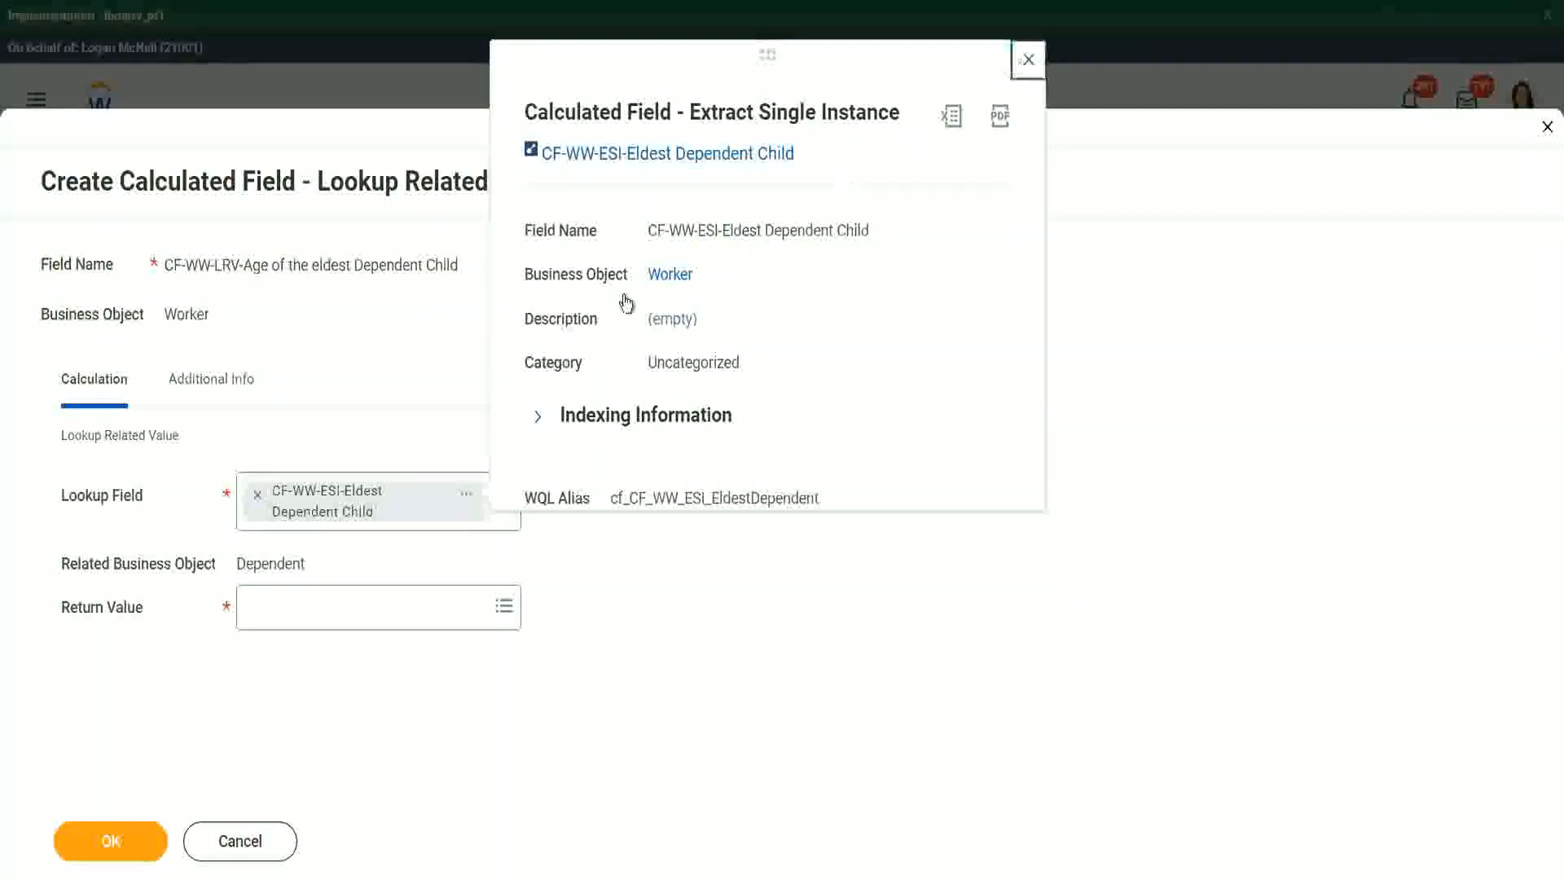
drag(236, 564, 309, 564)
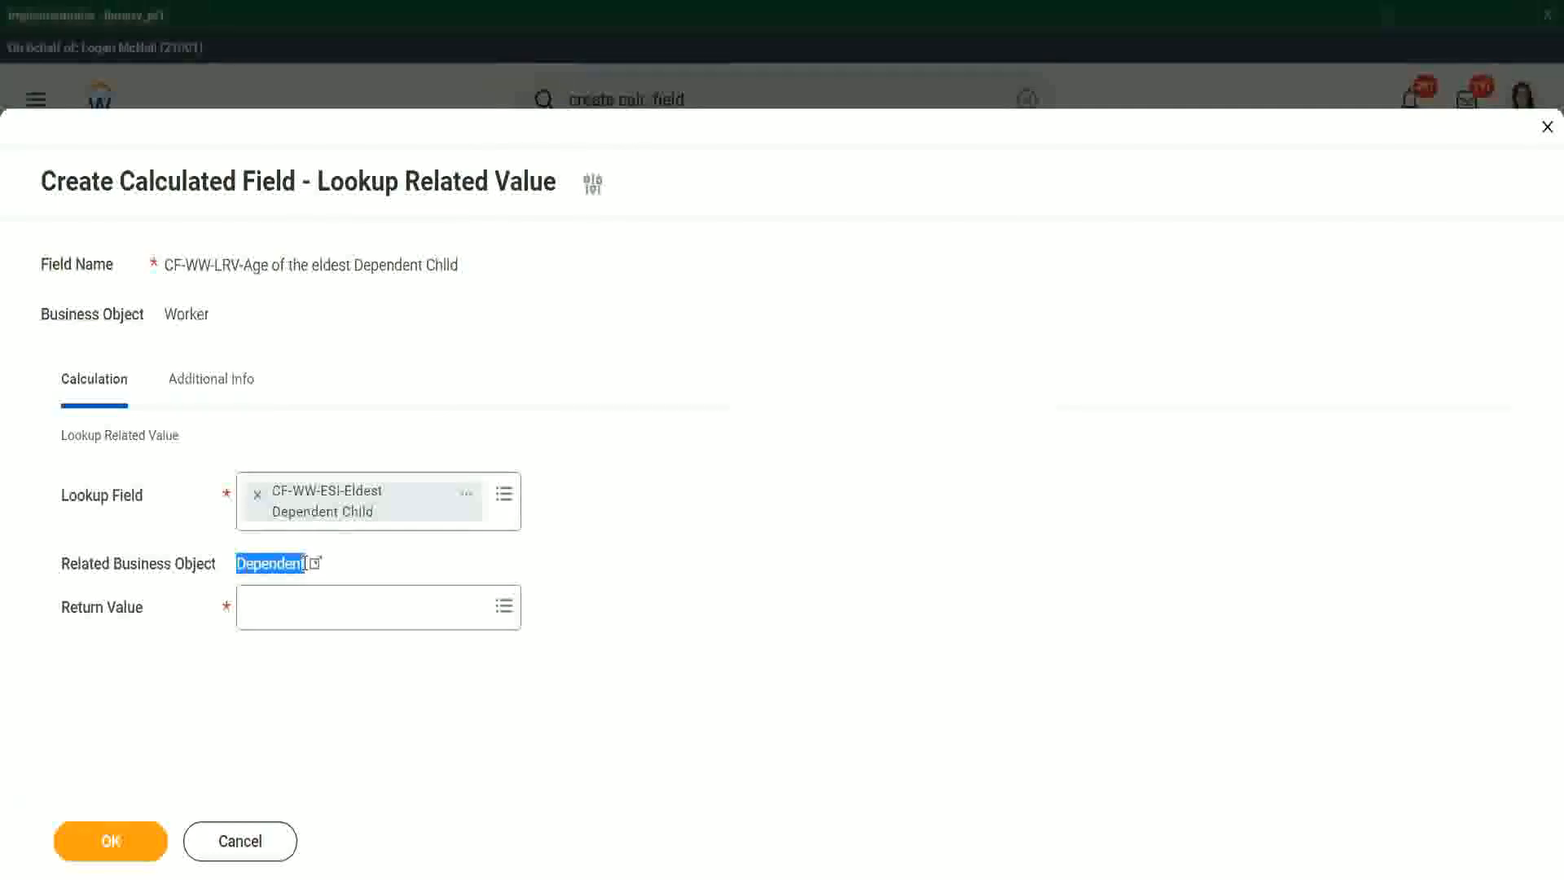
Set the calculated field's return value to the Age field of the related business object
click(277, 613)
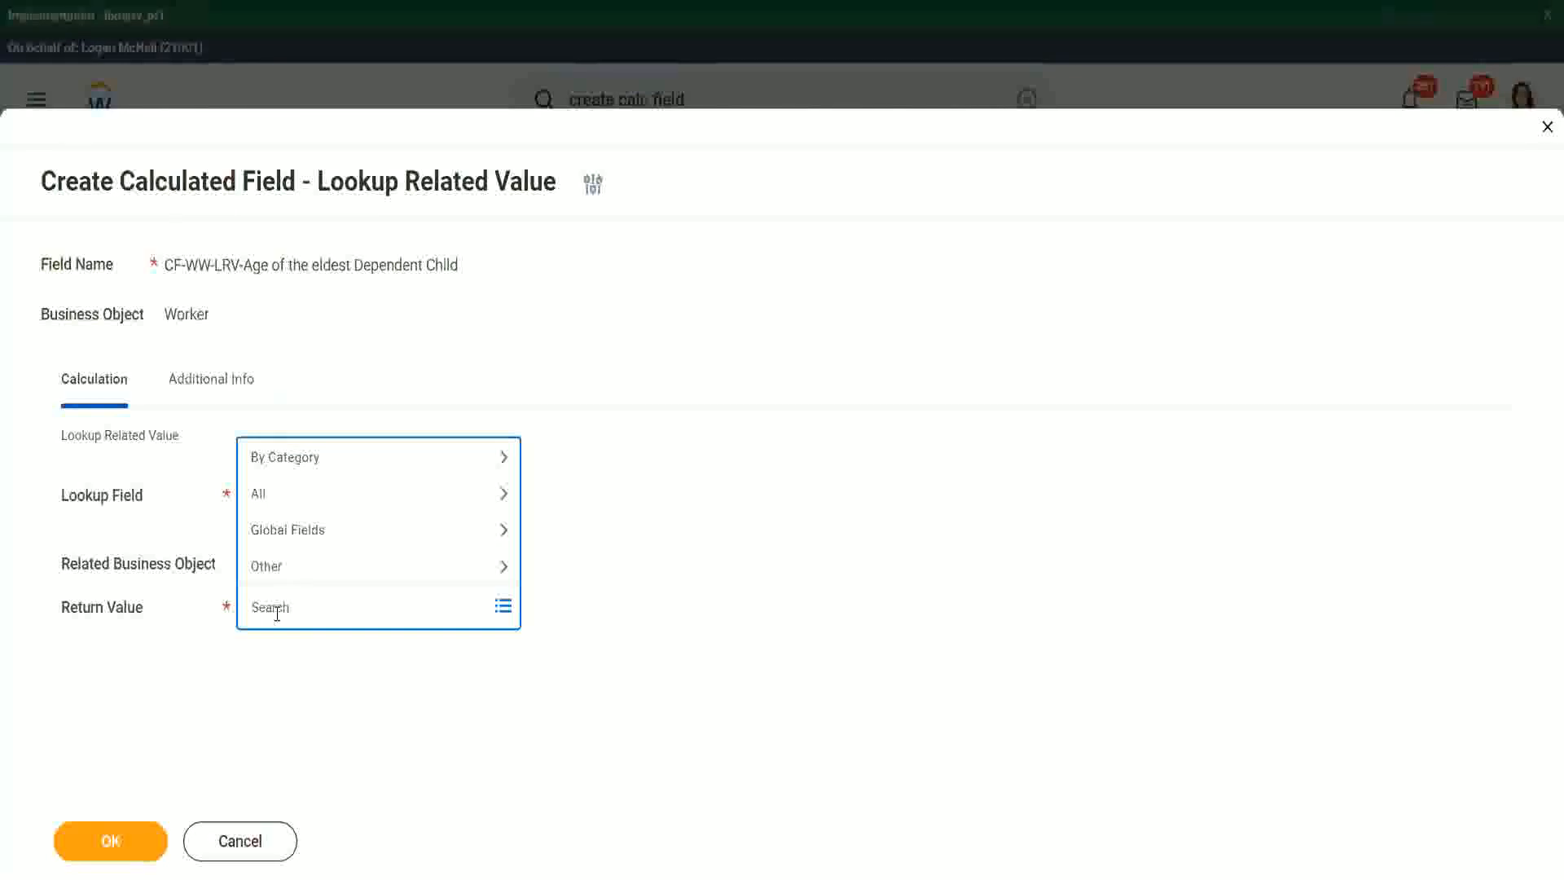
text(e)
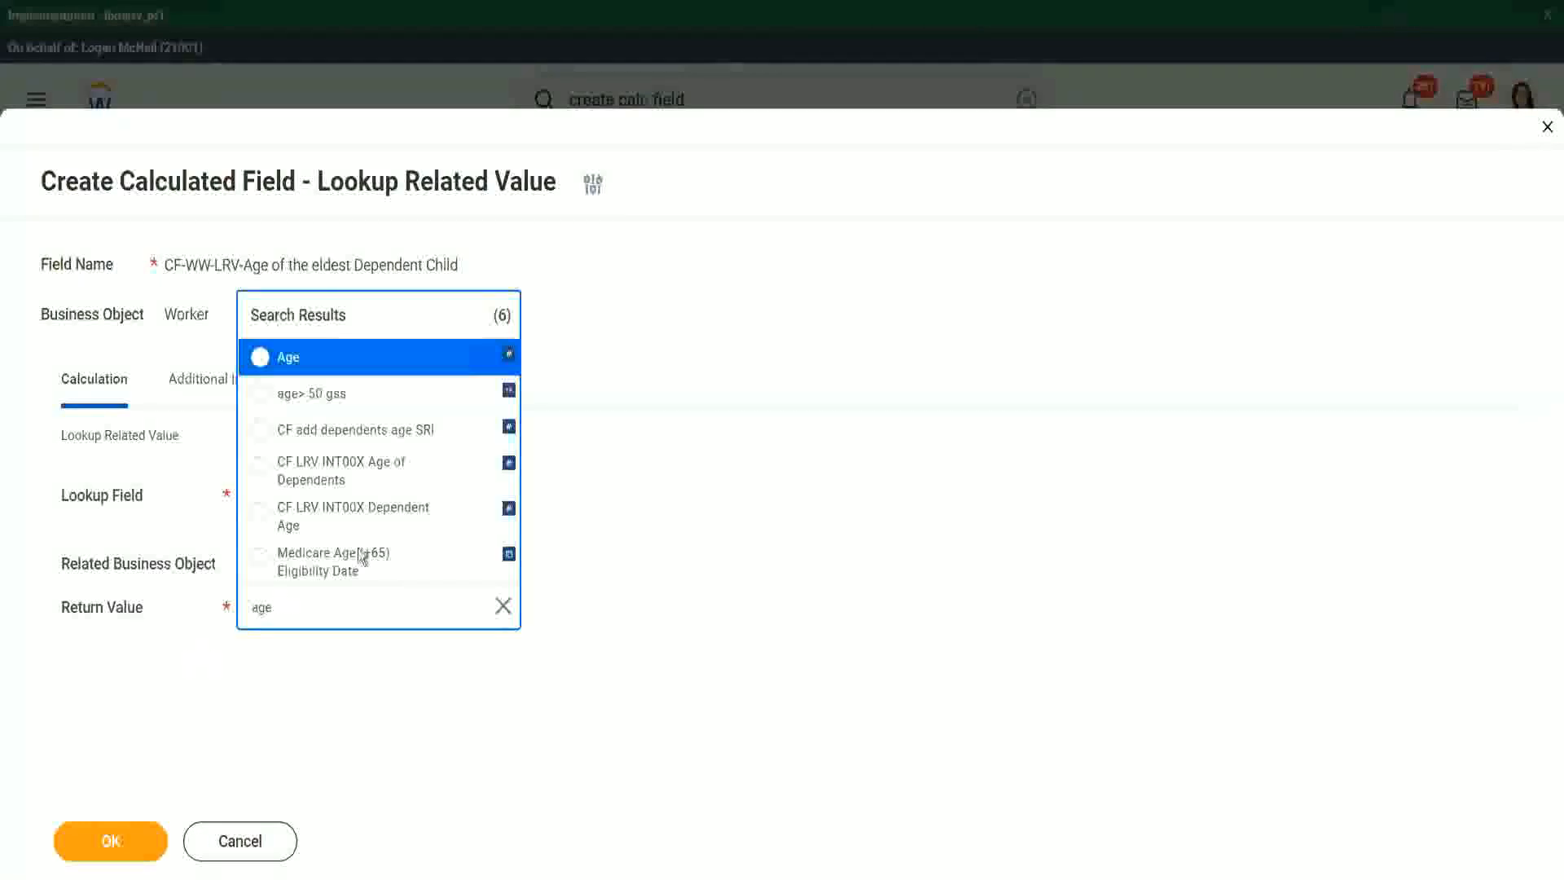
click(399, 367)
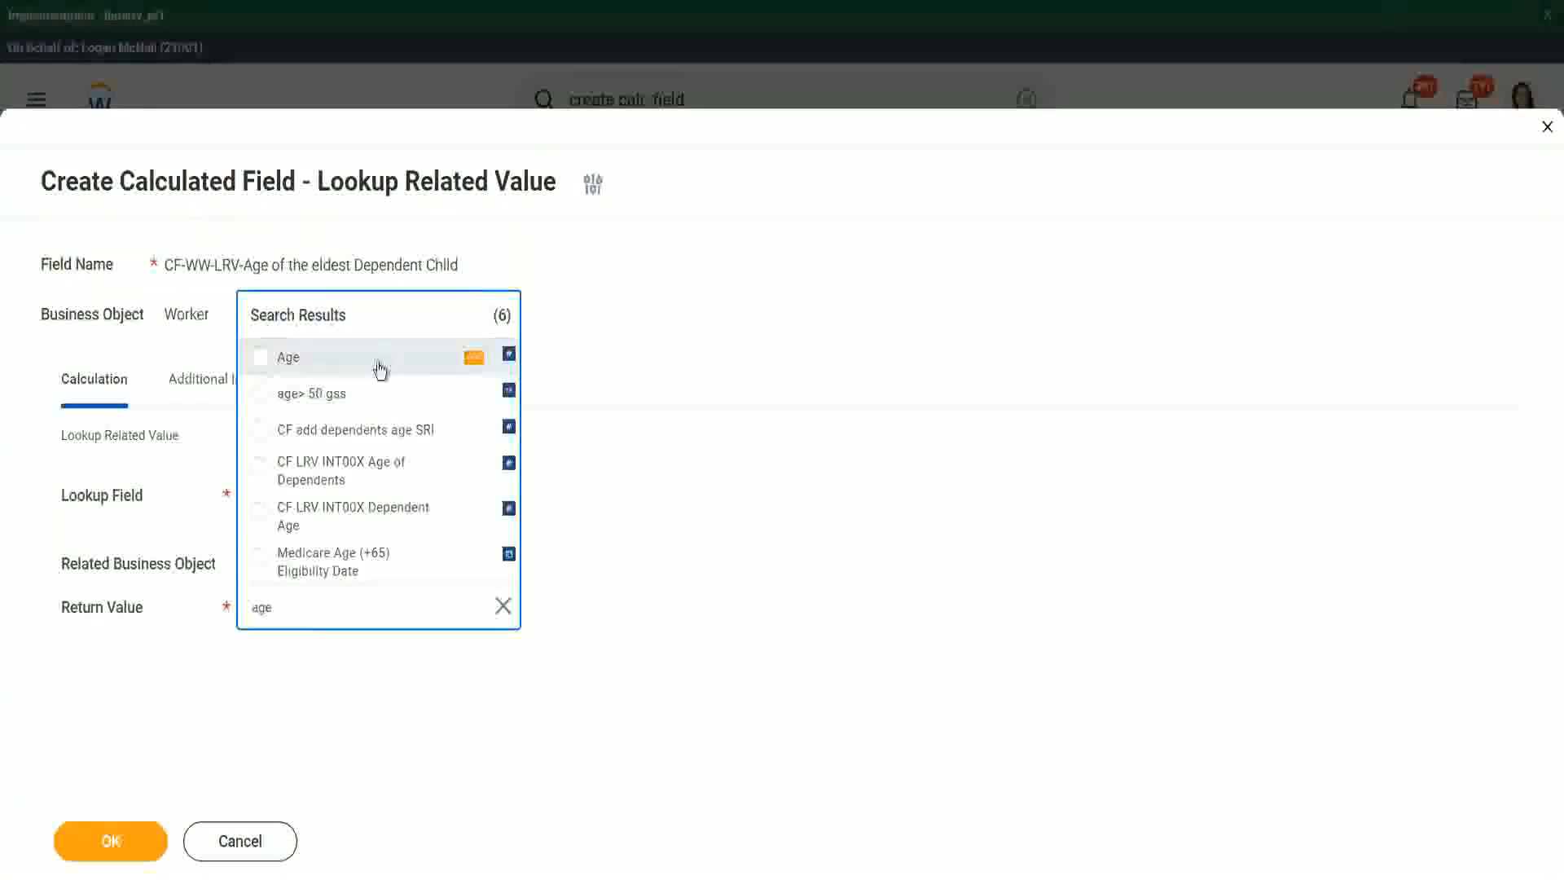
Review the details of the chosen Age return field, including its description
click(355, 593)
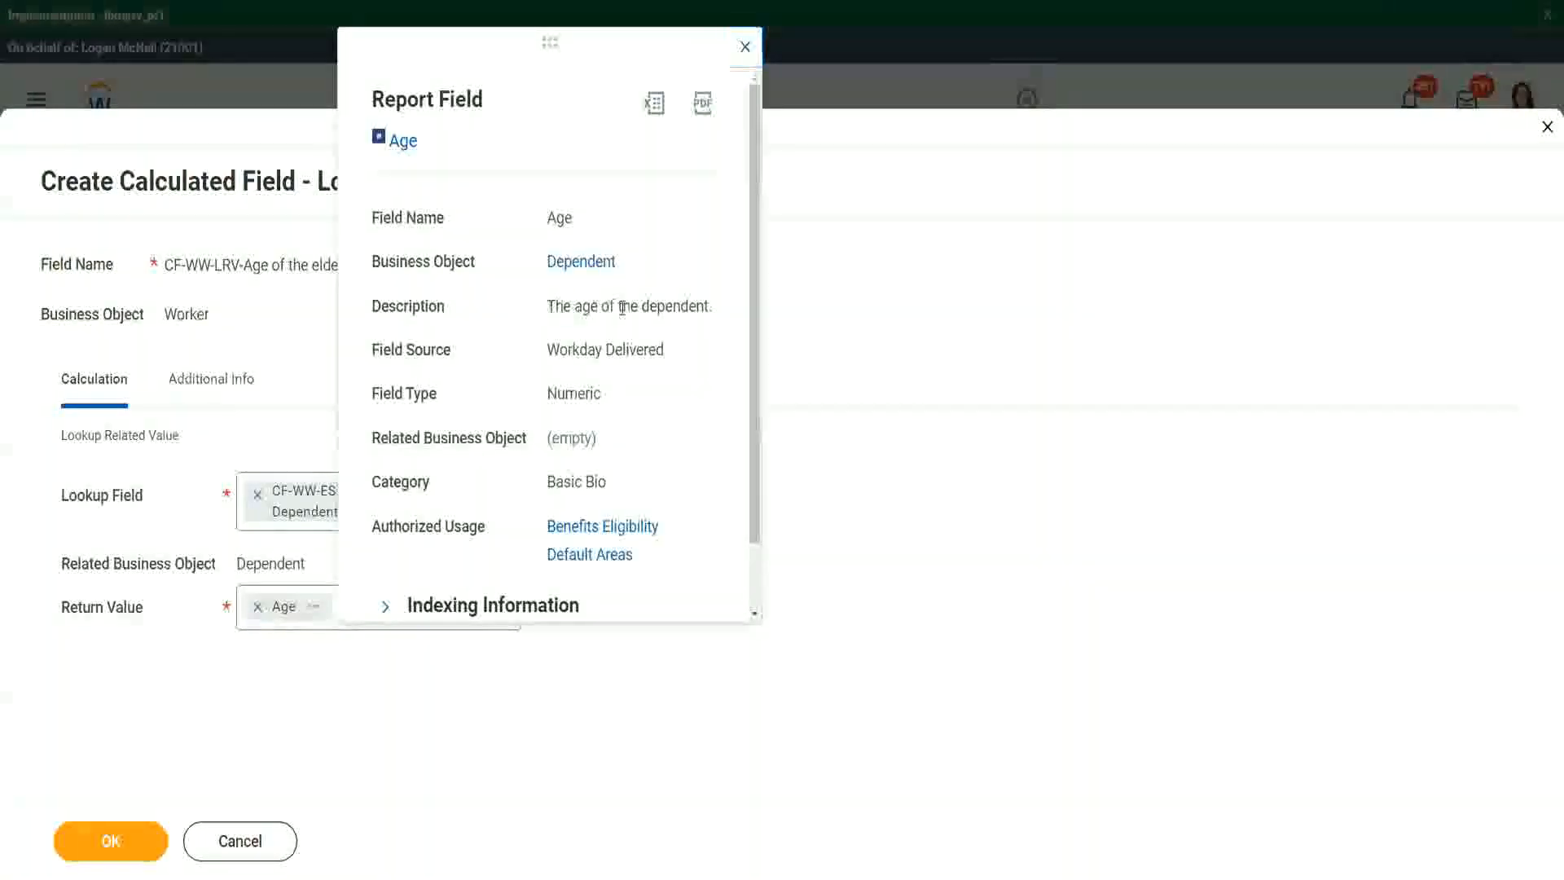
drag(548, 306, 711, 302)
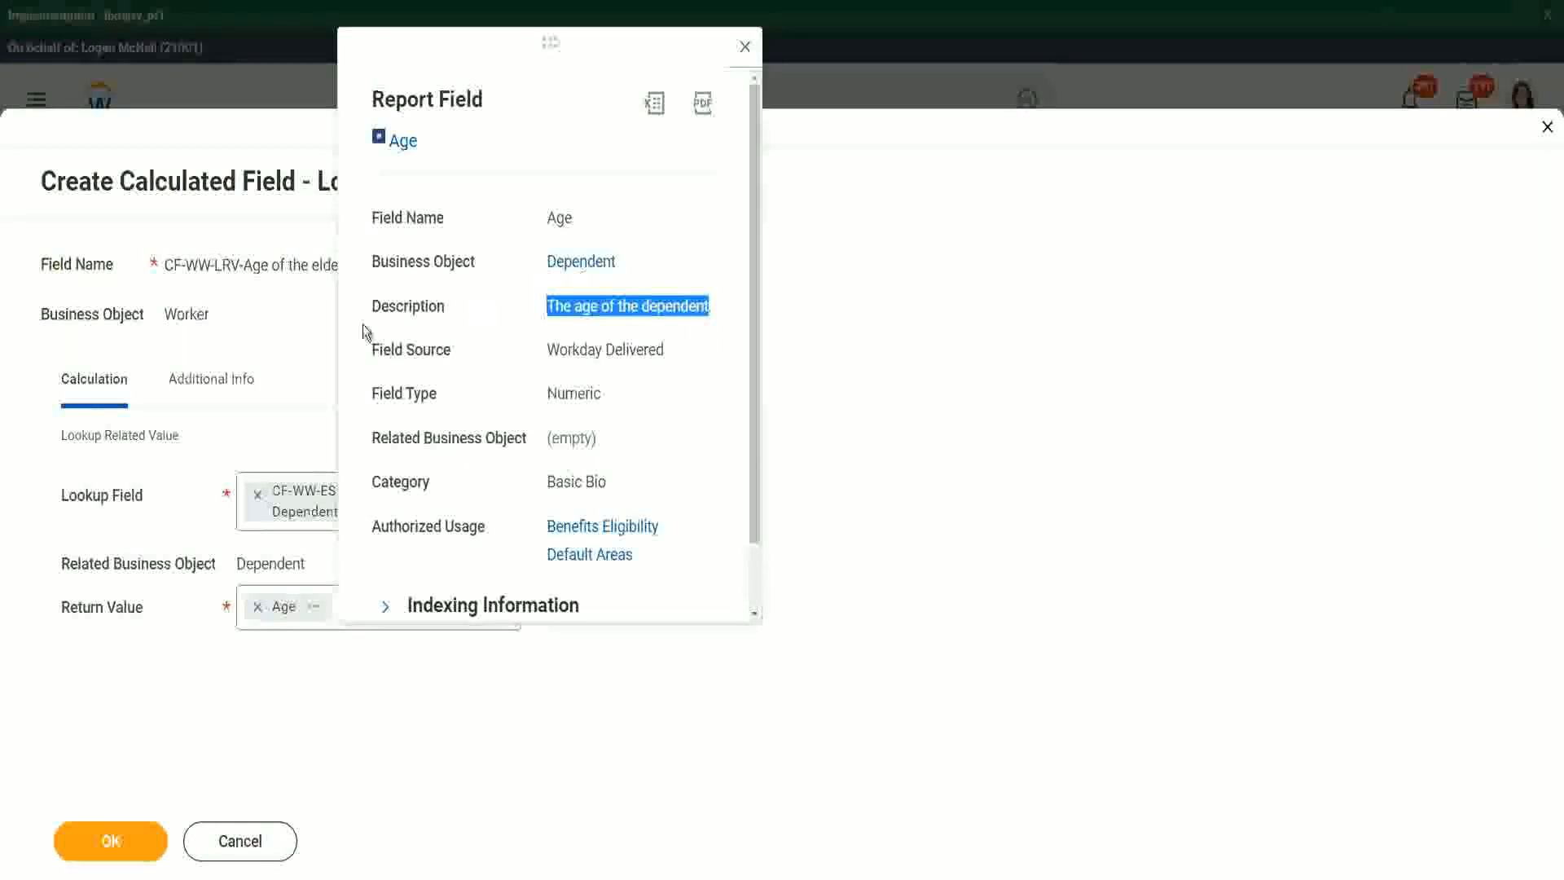
click(262, 348)
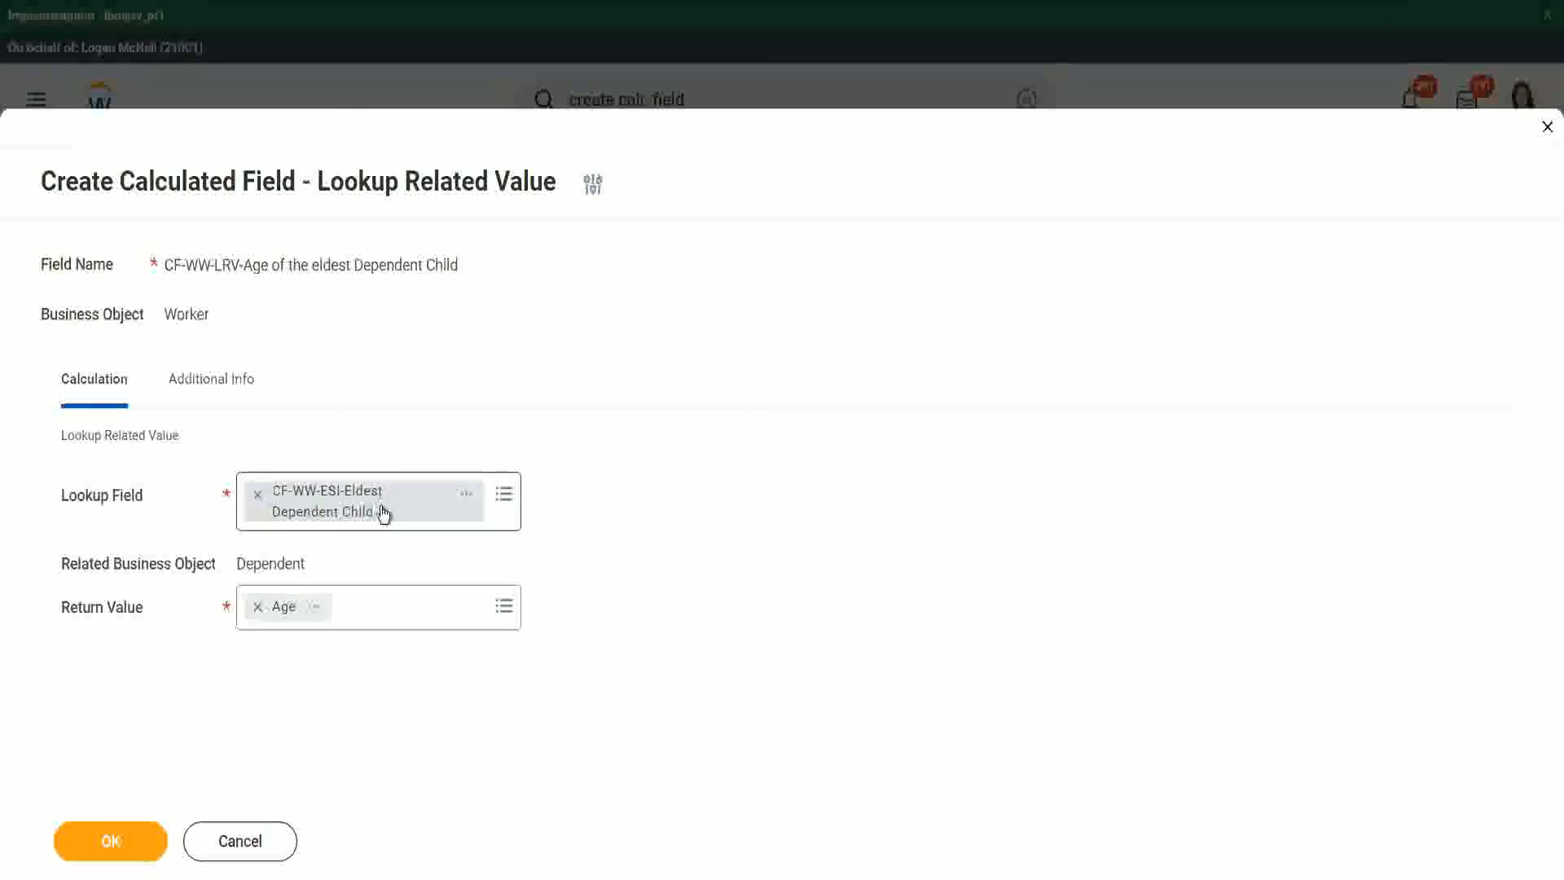
Save the lookup related value calculated field, copy its name and finish the save confirmation
click(124, 839)
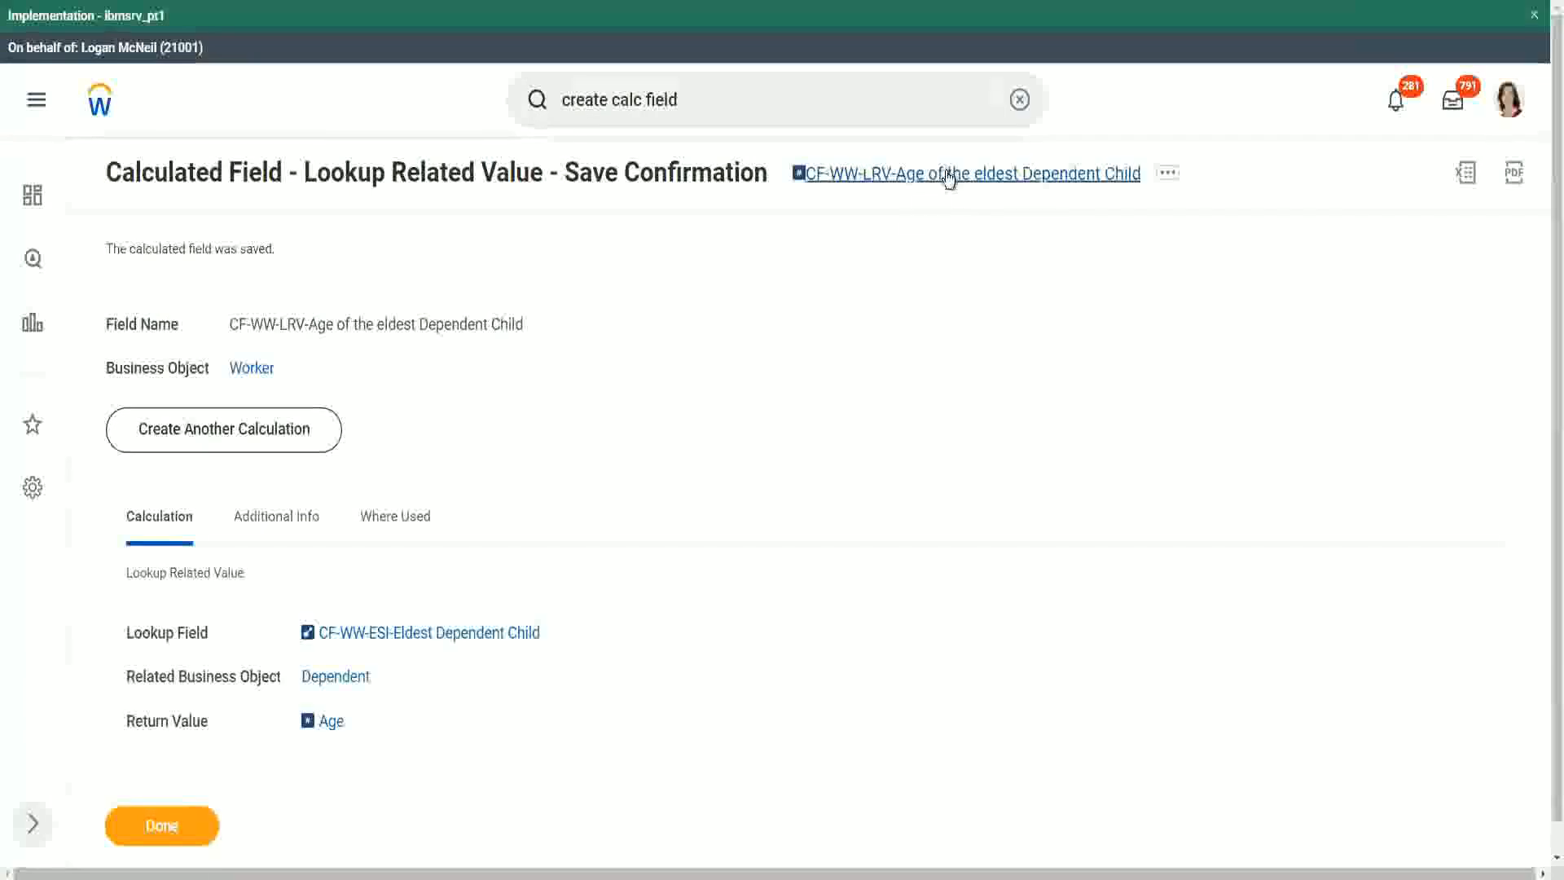
right_click(943, 176)
click(985, 266)
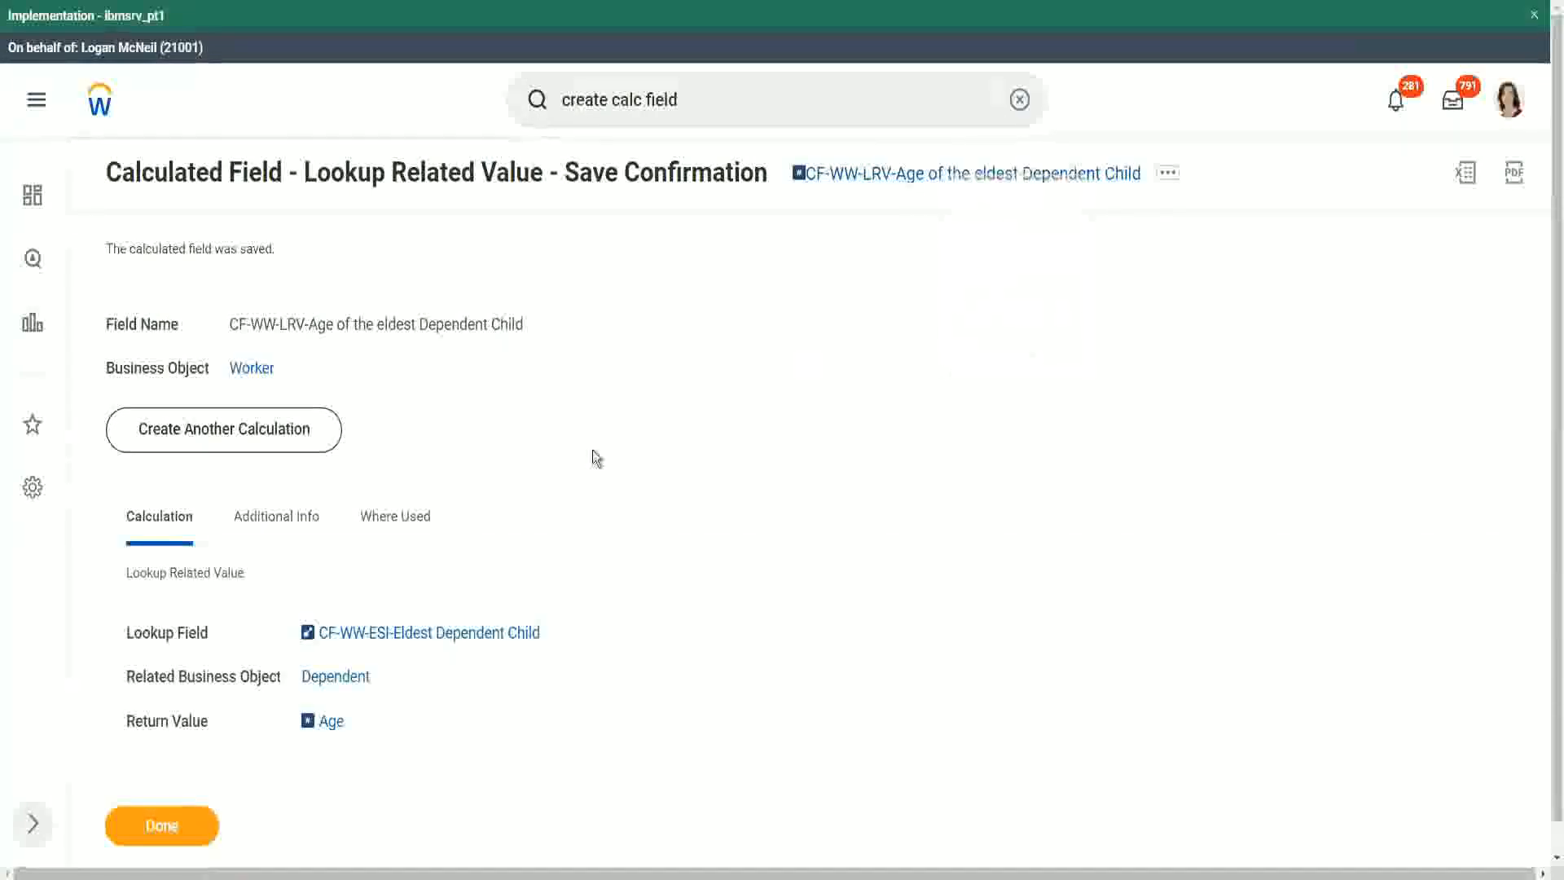
click(163, 825)
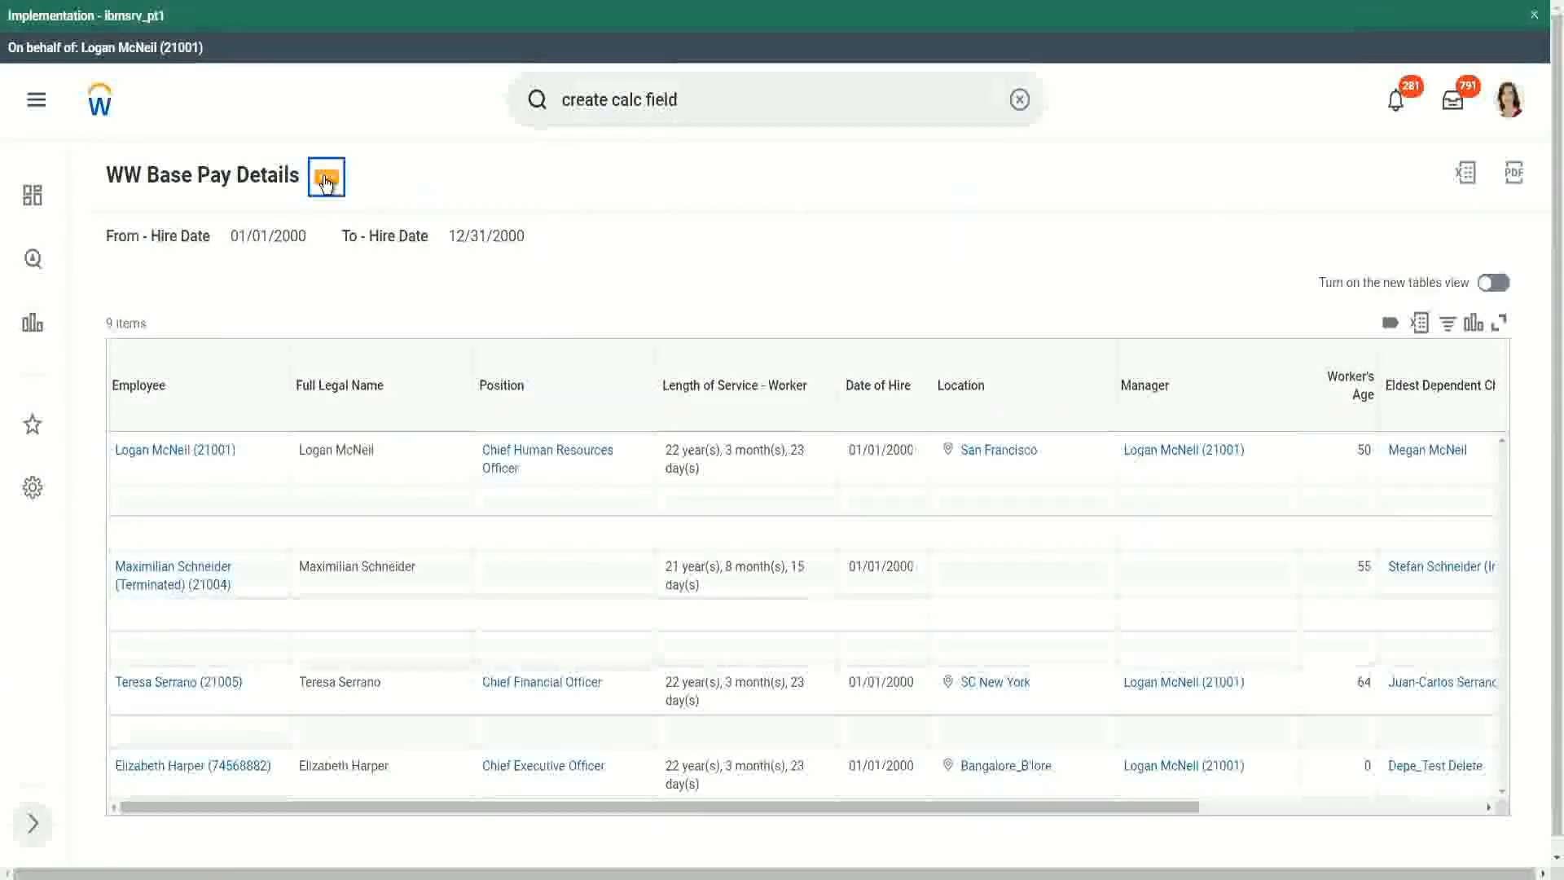
Open the WW Base Pay Details custom report for editing
click(326, 182)
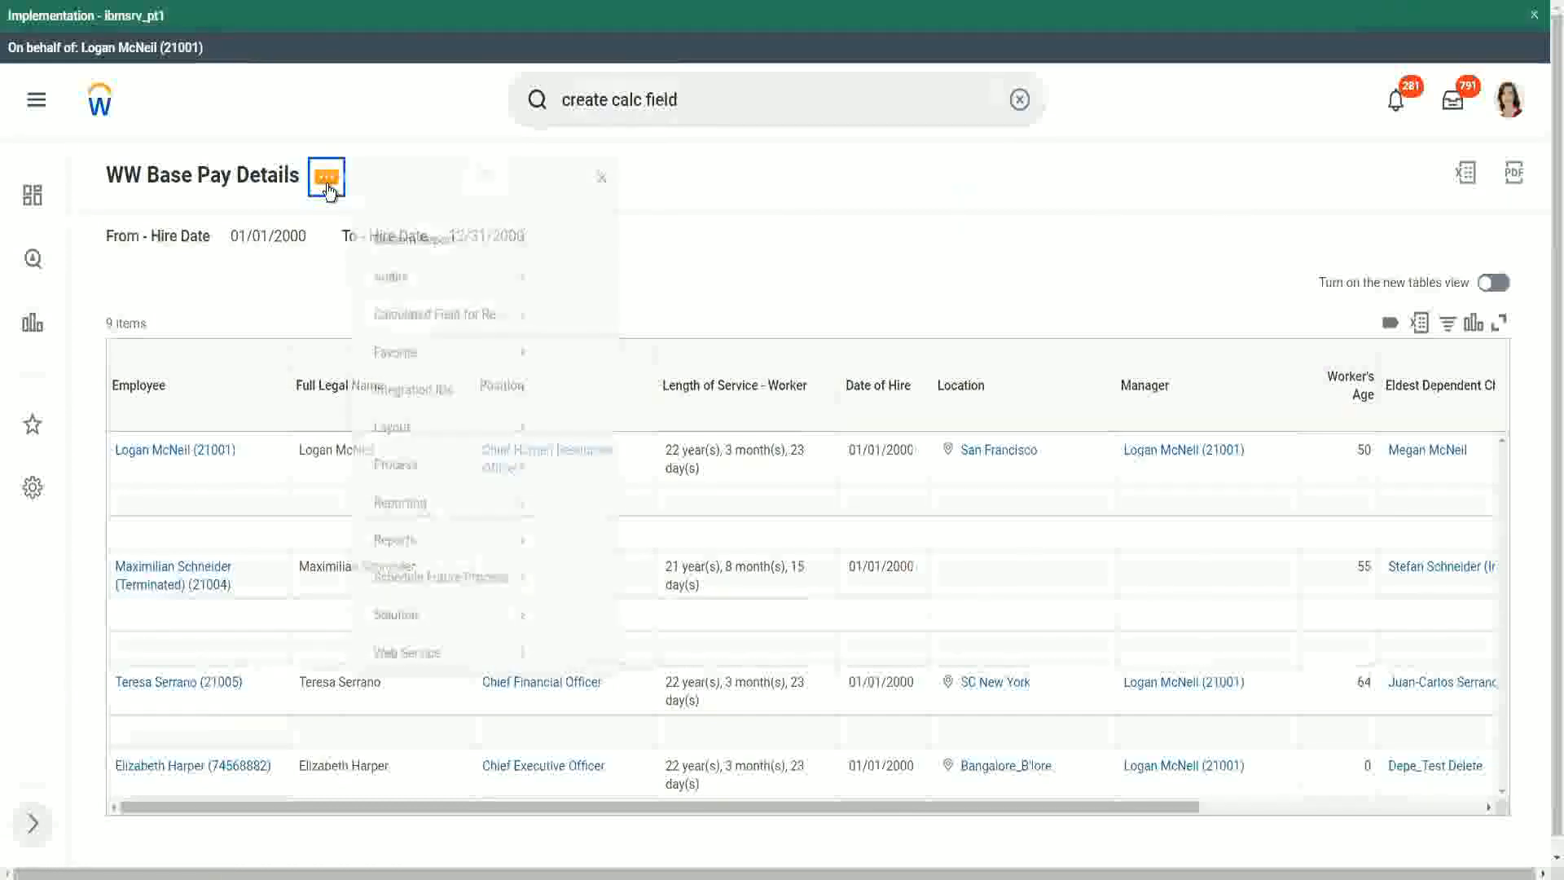
mouse_move(425, 271)
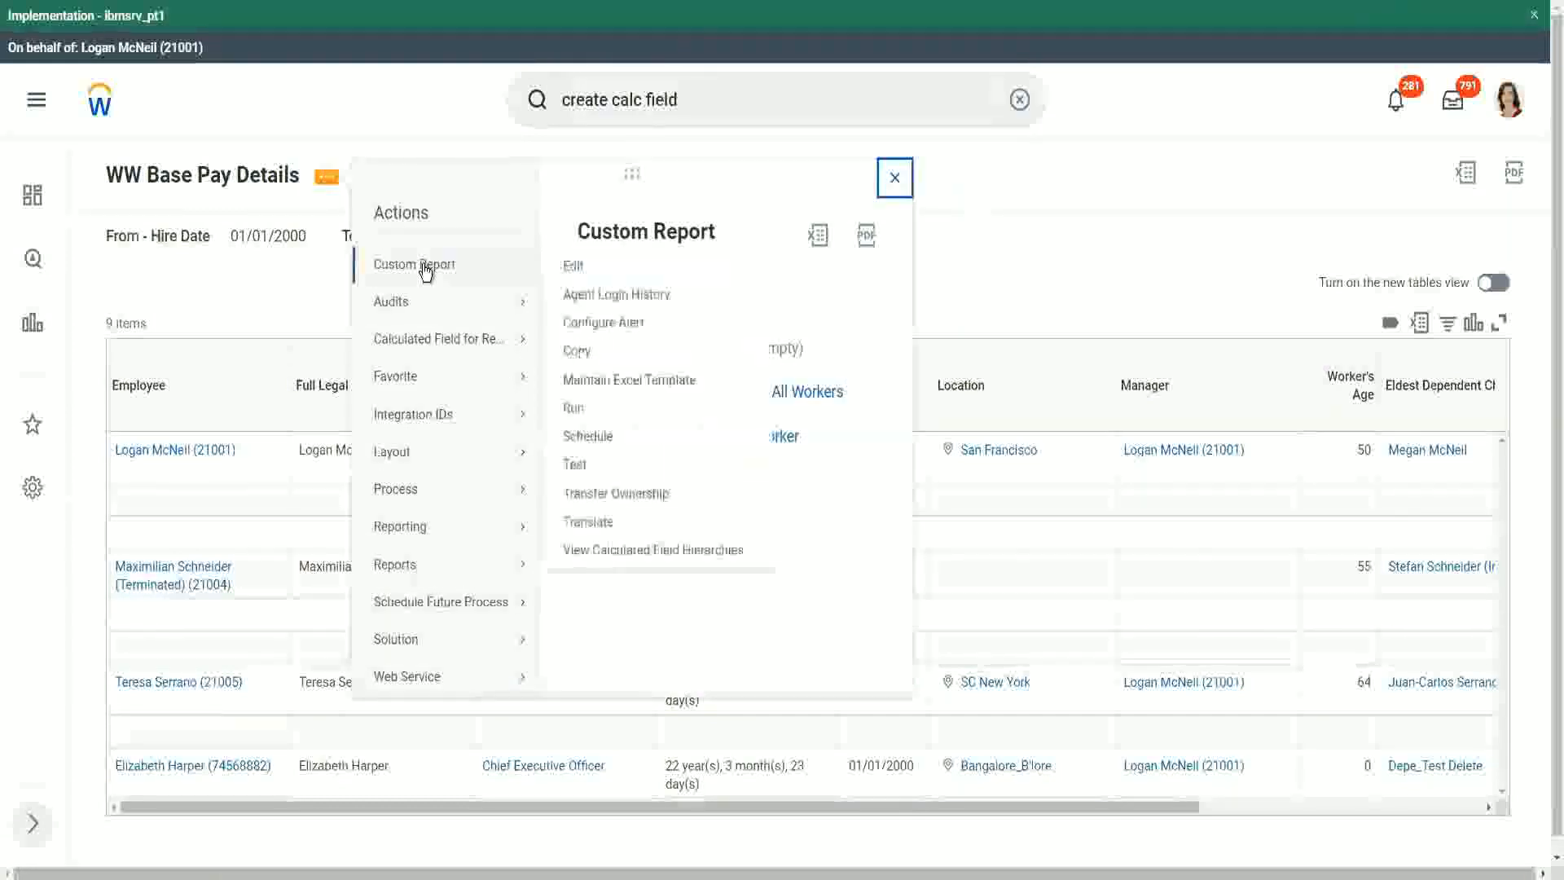
click(574, 268)
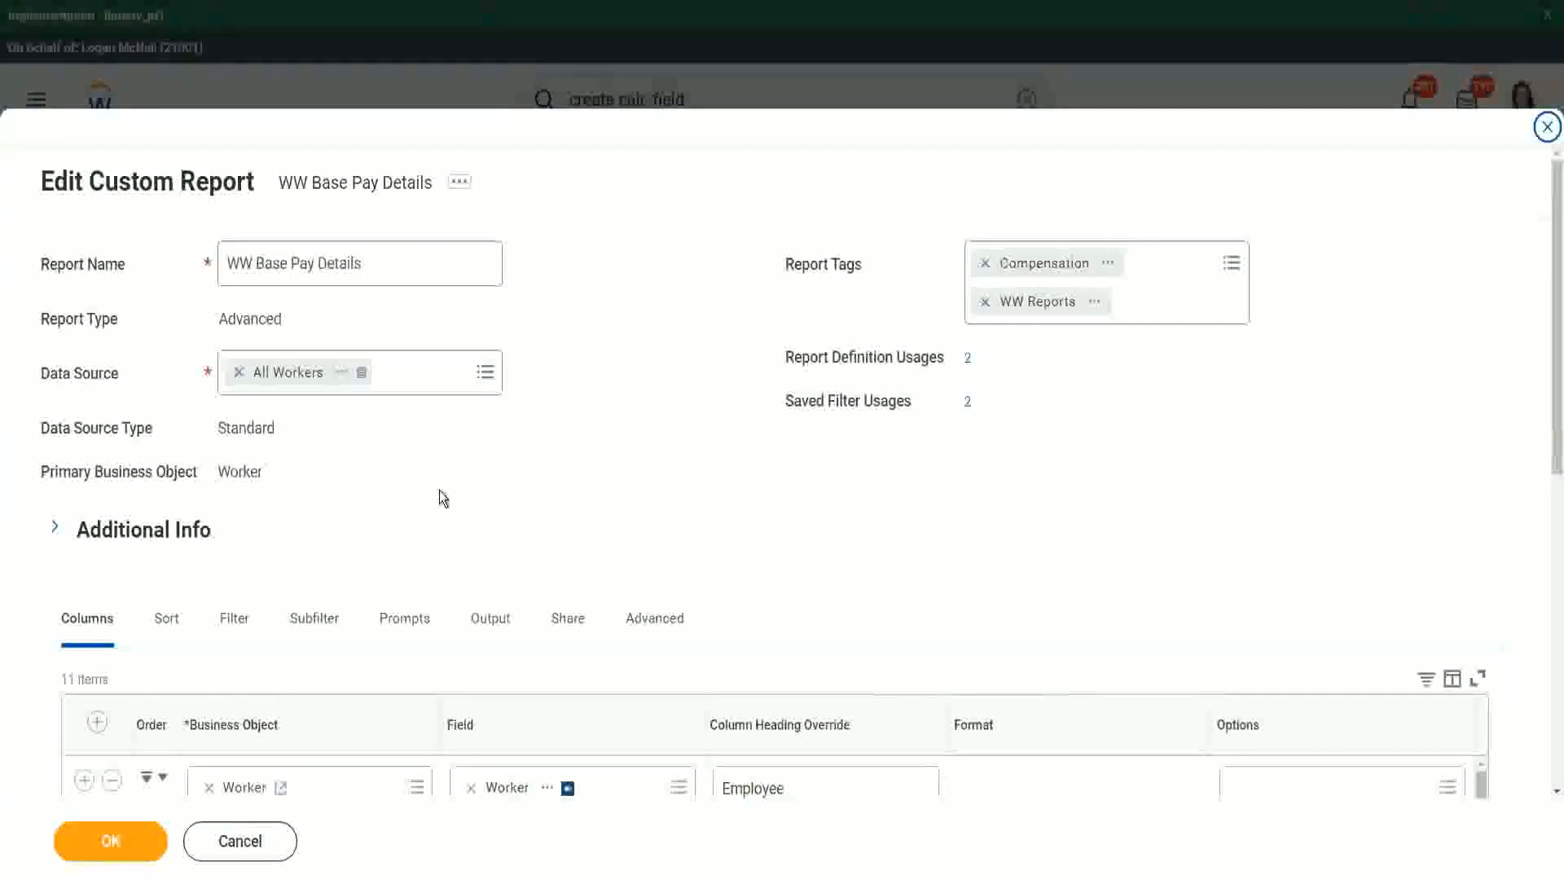
Add a Worker column below the Eldest Dependent Child row, using the field CF-WW-LRV-Age of the eldest Dependent Child
scroll(438, 490, down, 8)
scroll(432, 423, down, 3)
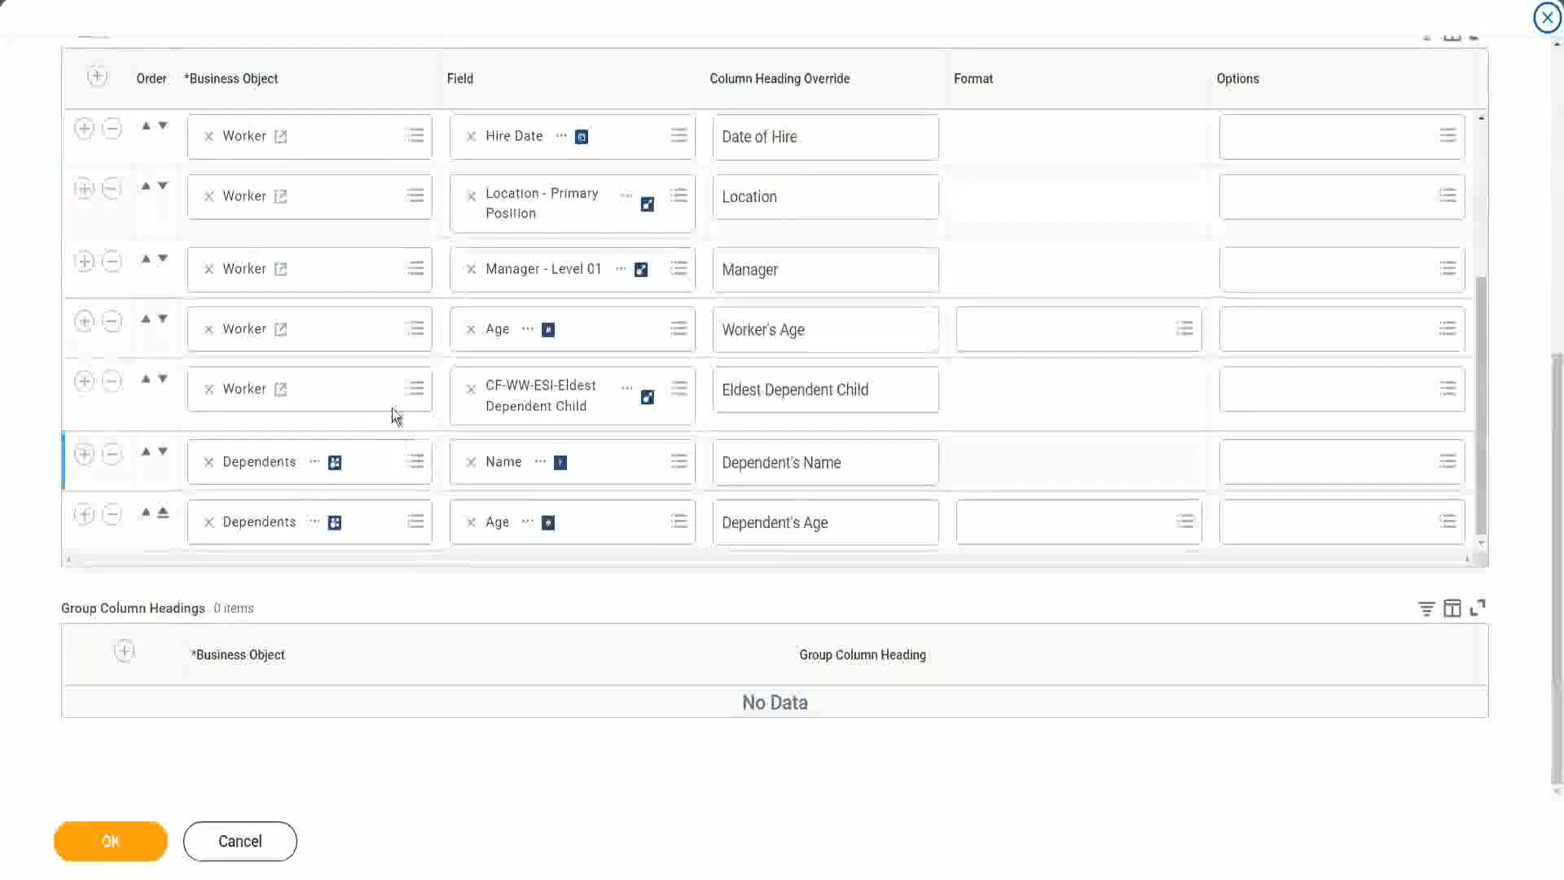
click(83, 382)
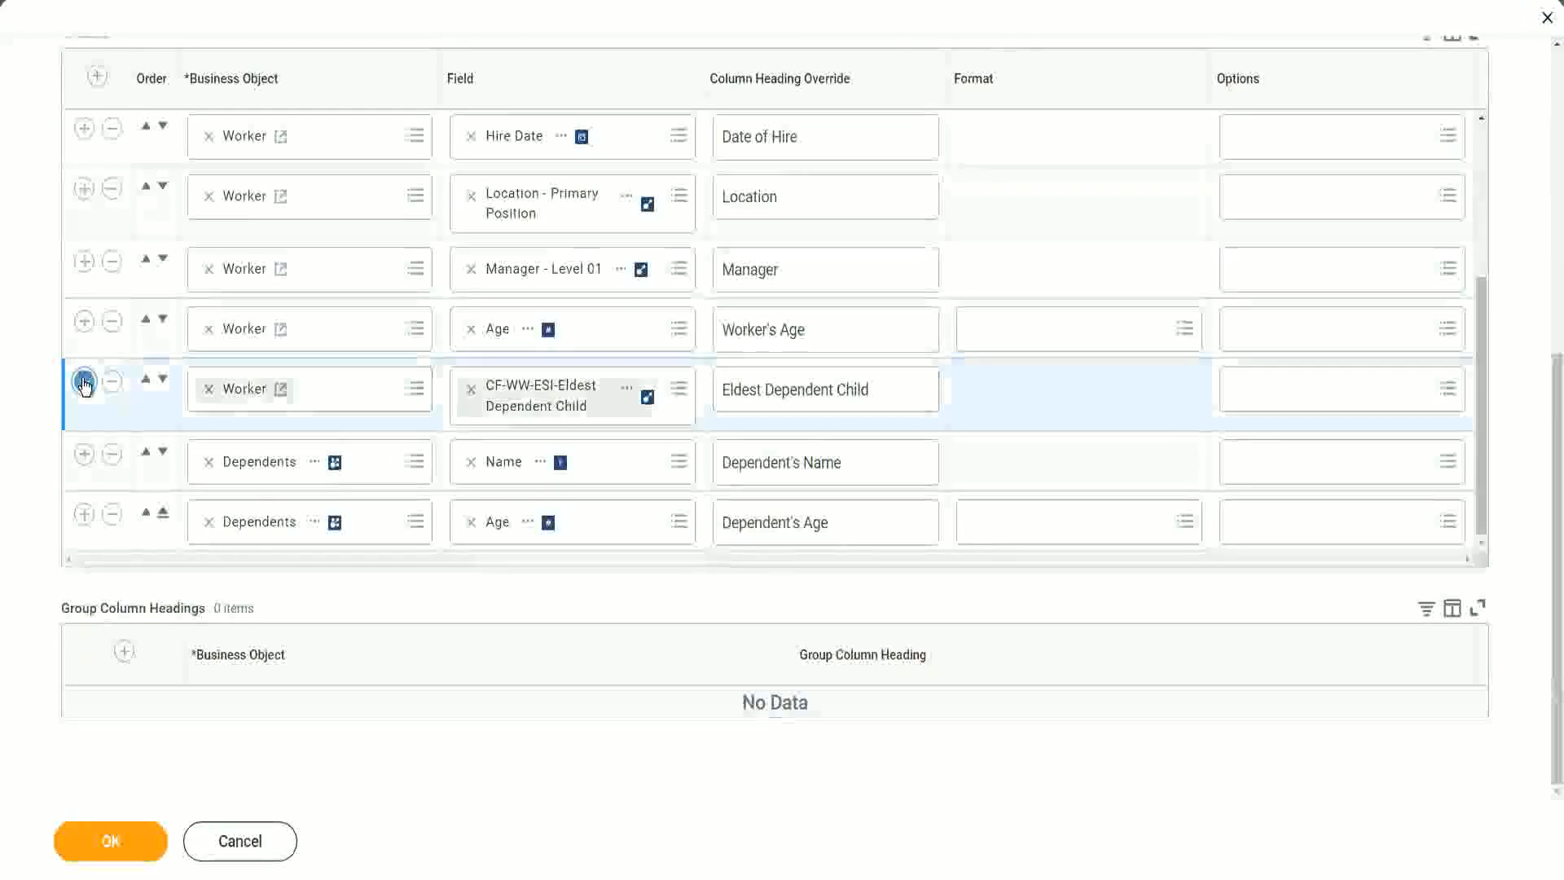
click(513, 475)
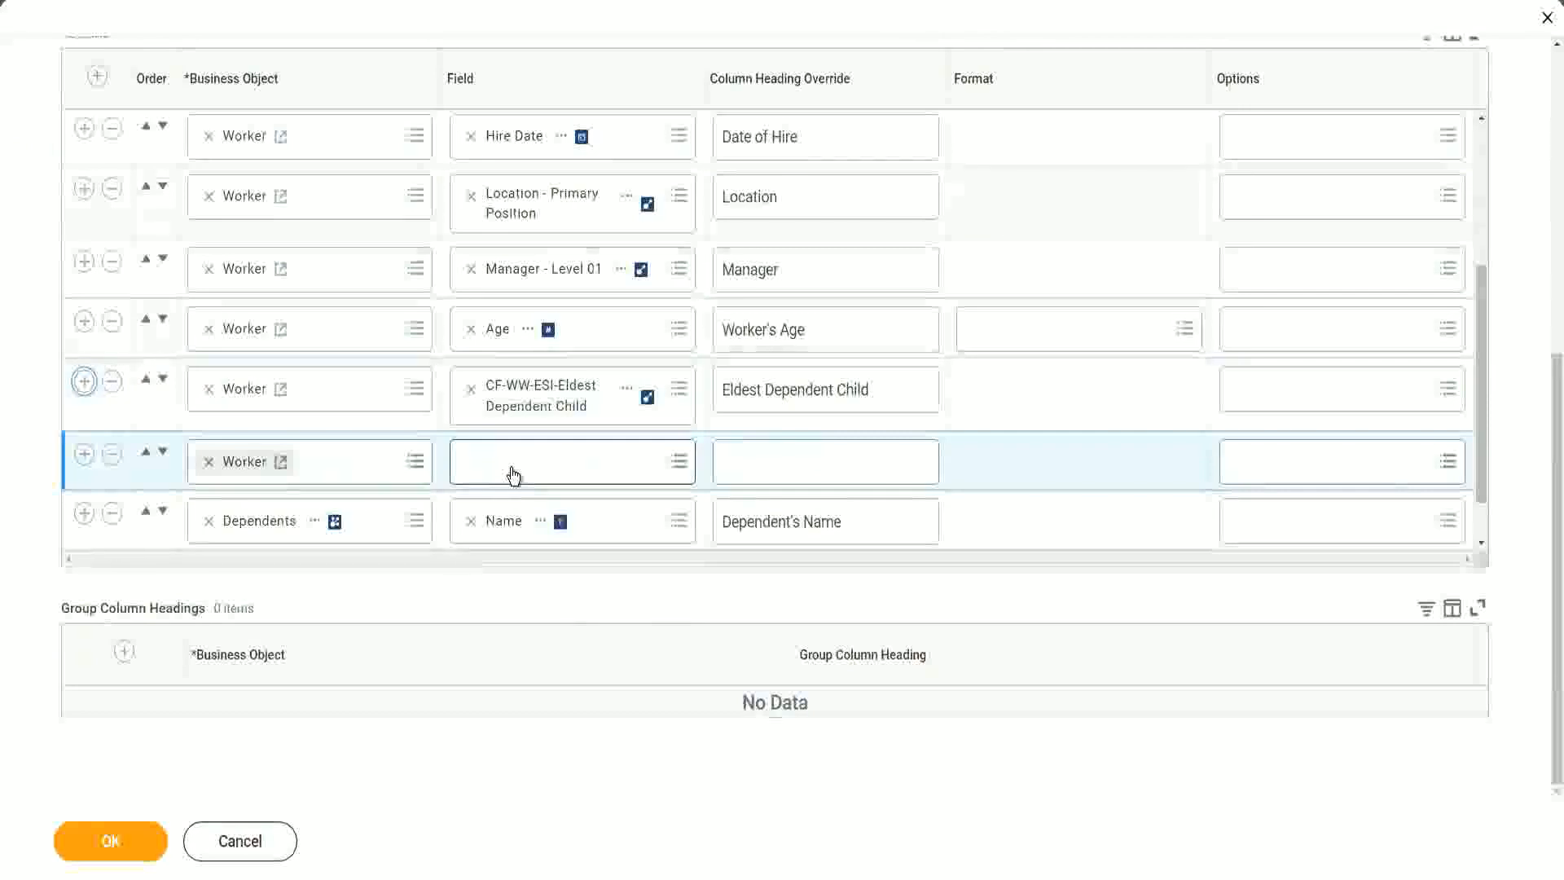
key(ctrl+v)
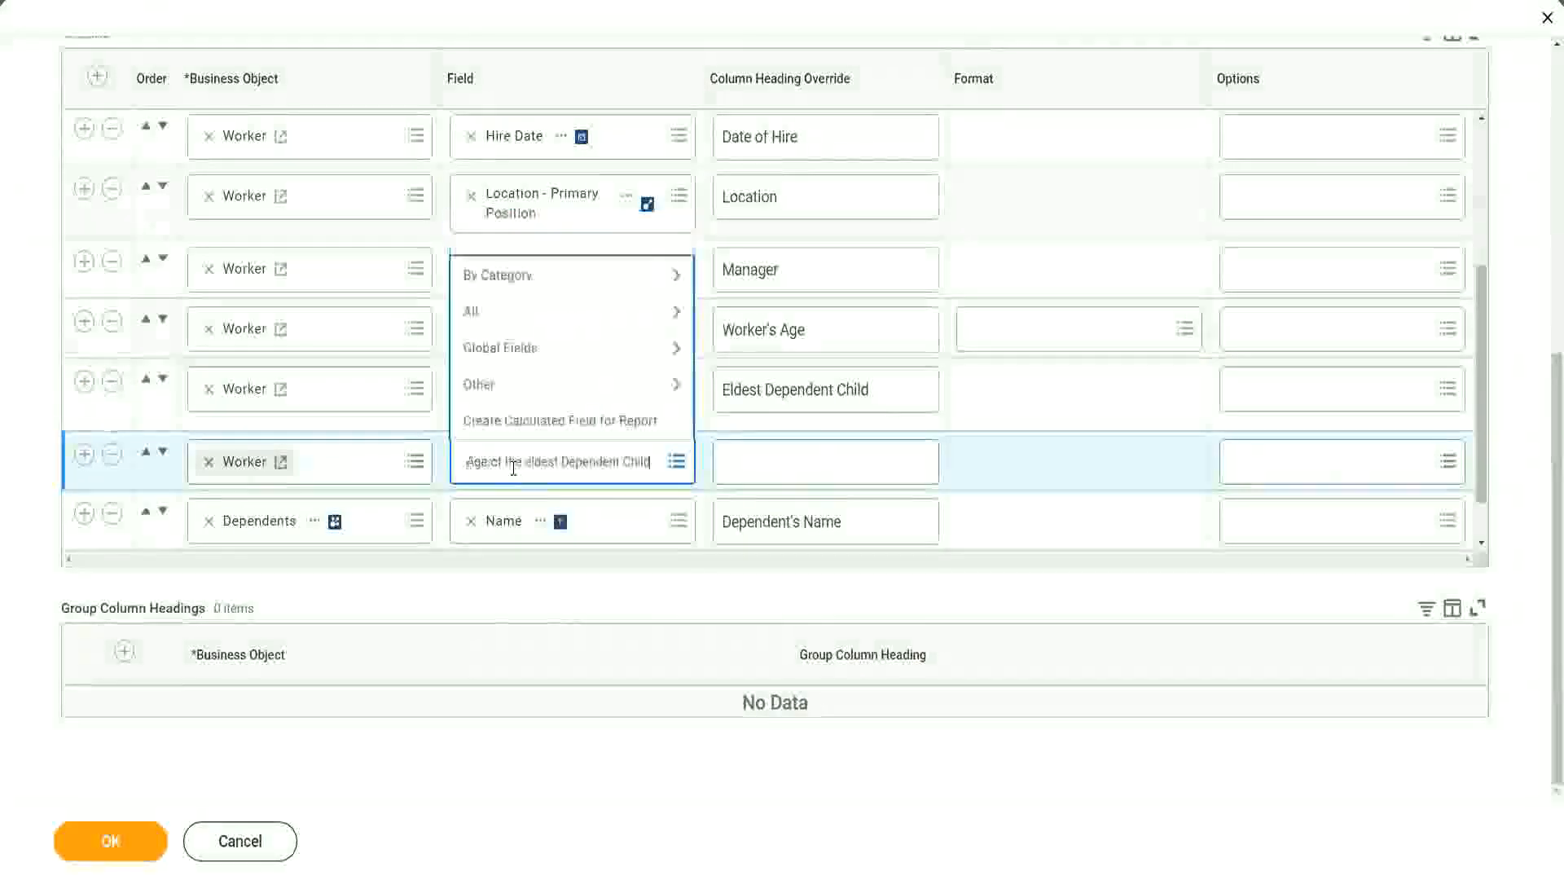
key(Return)
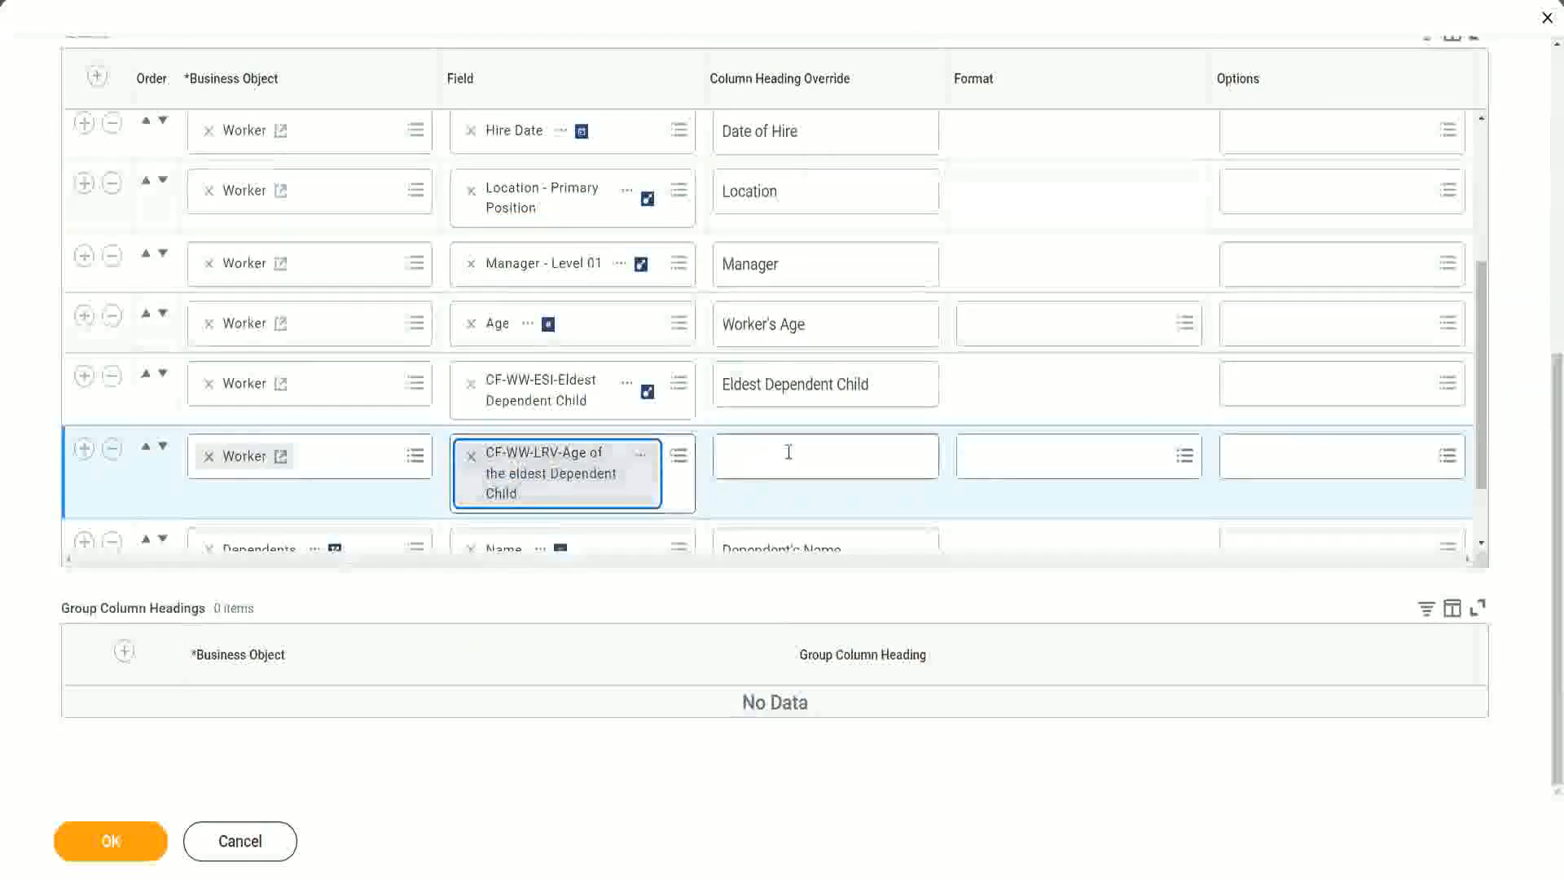
Override the new column's heading with "Age of the Eldest Dependent Child" and save the report
click(788, 452)
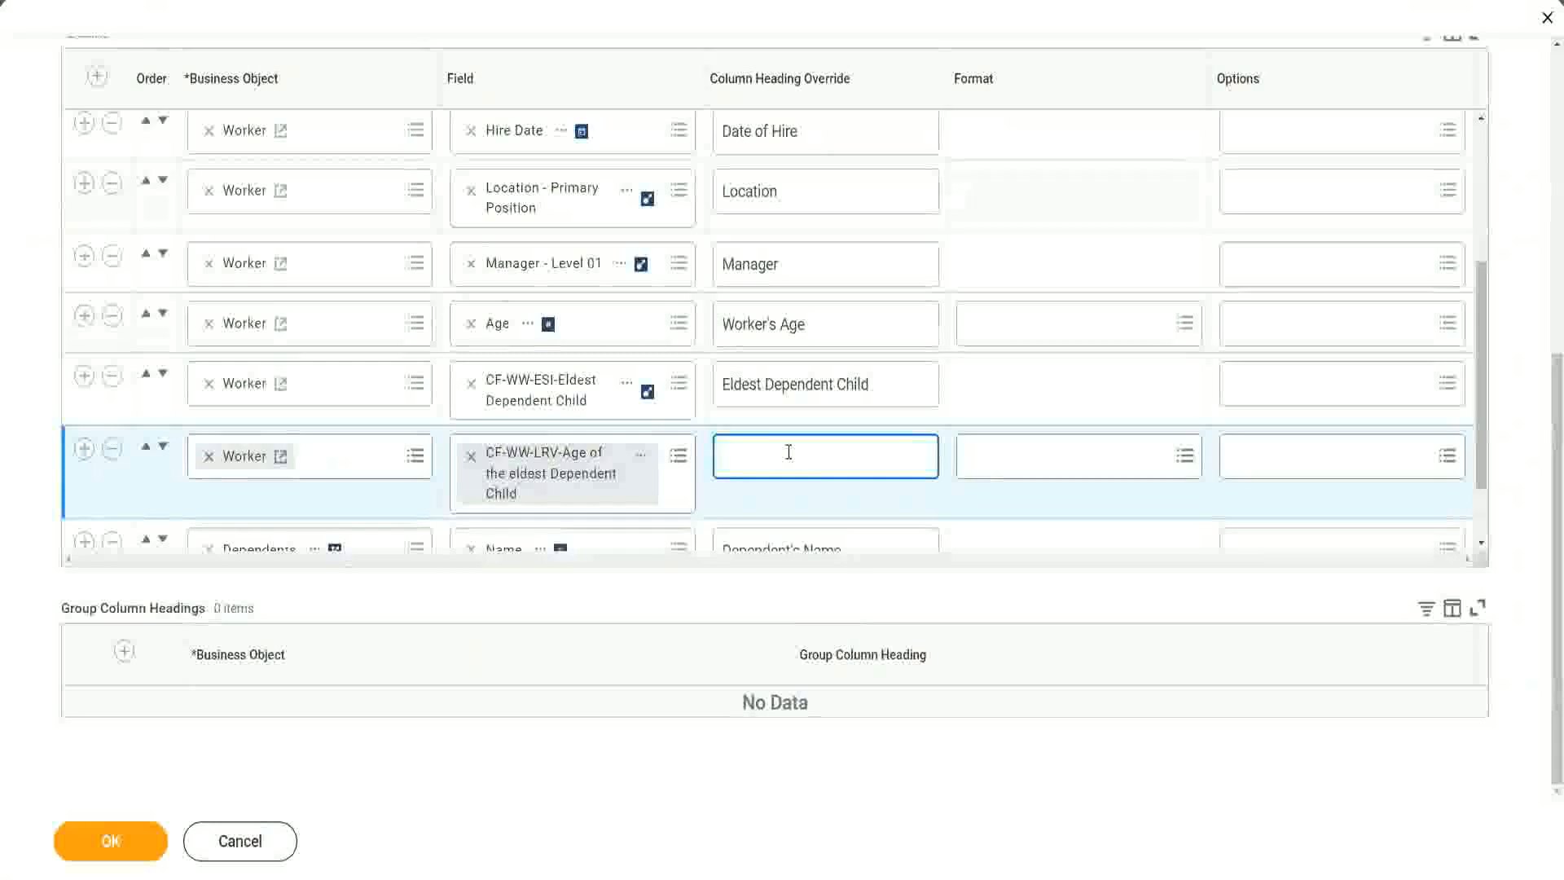
text(Age of the E)
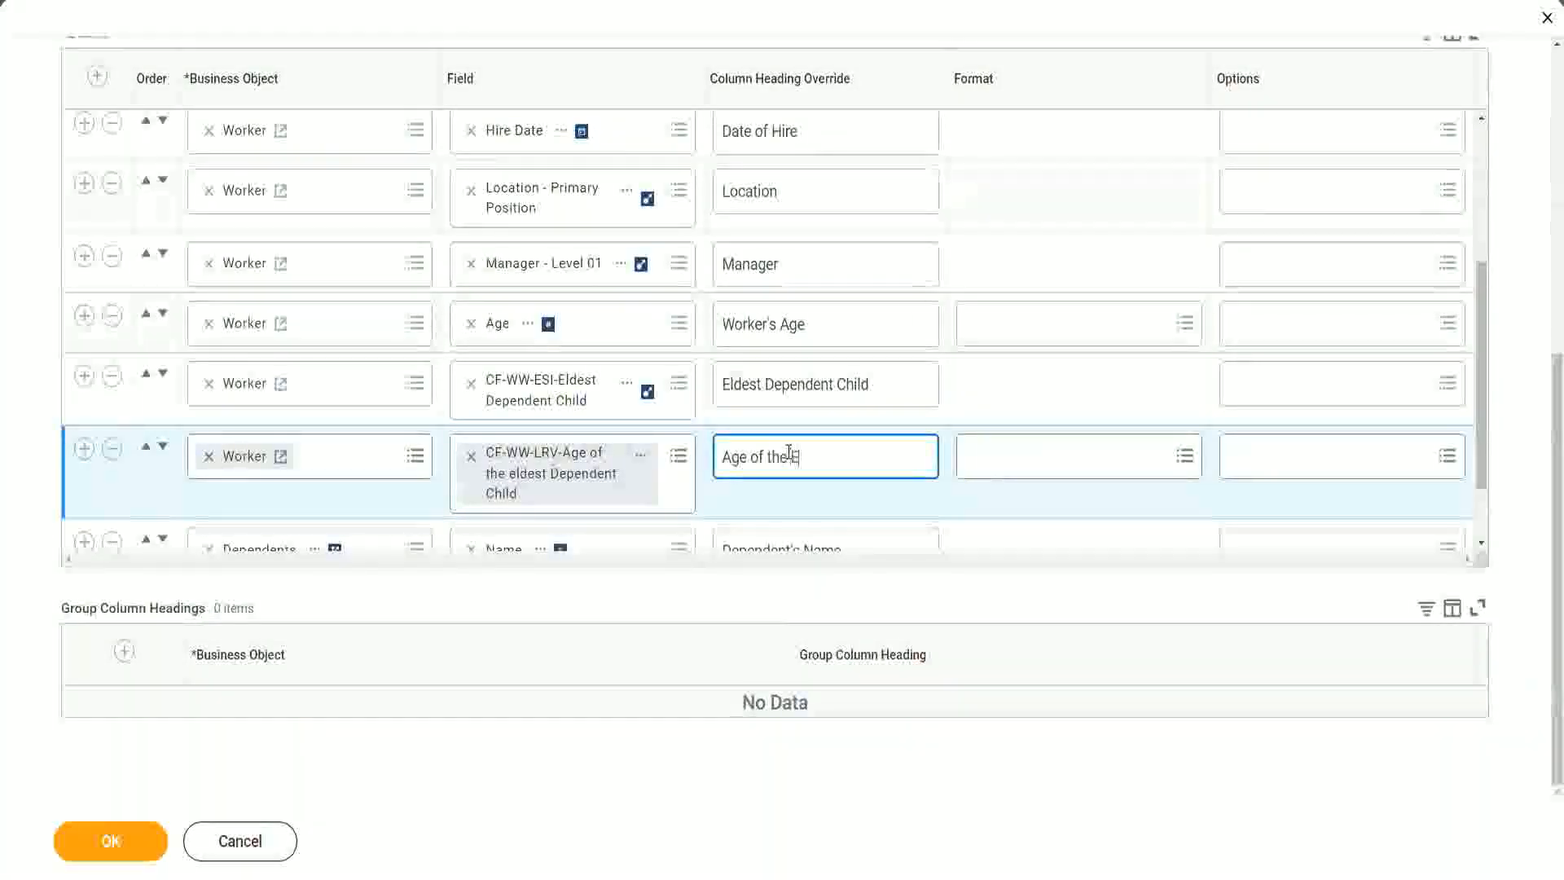
text(ldest De)
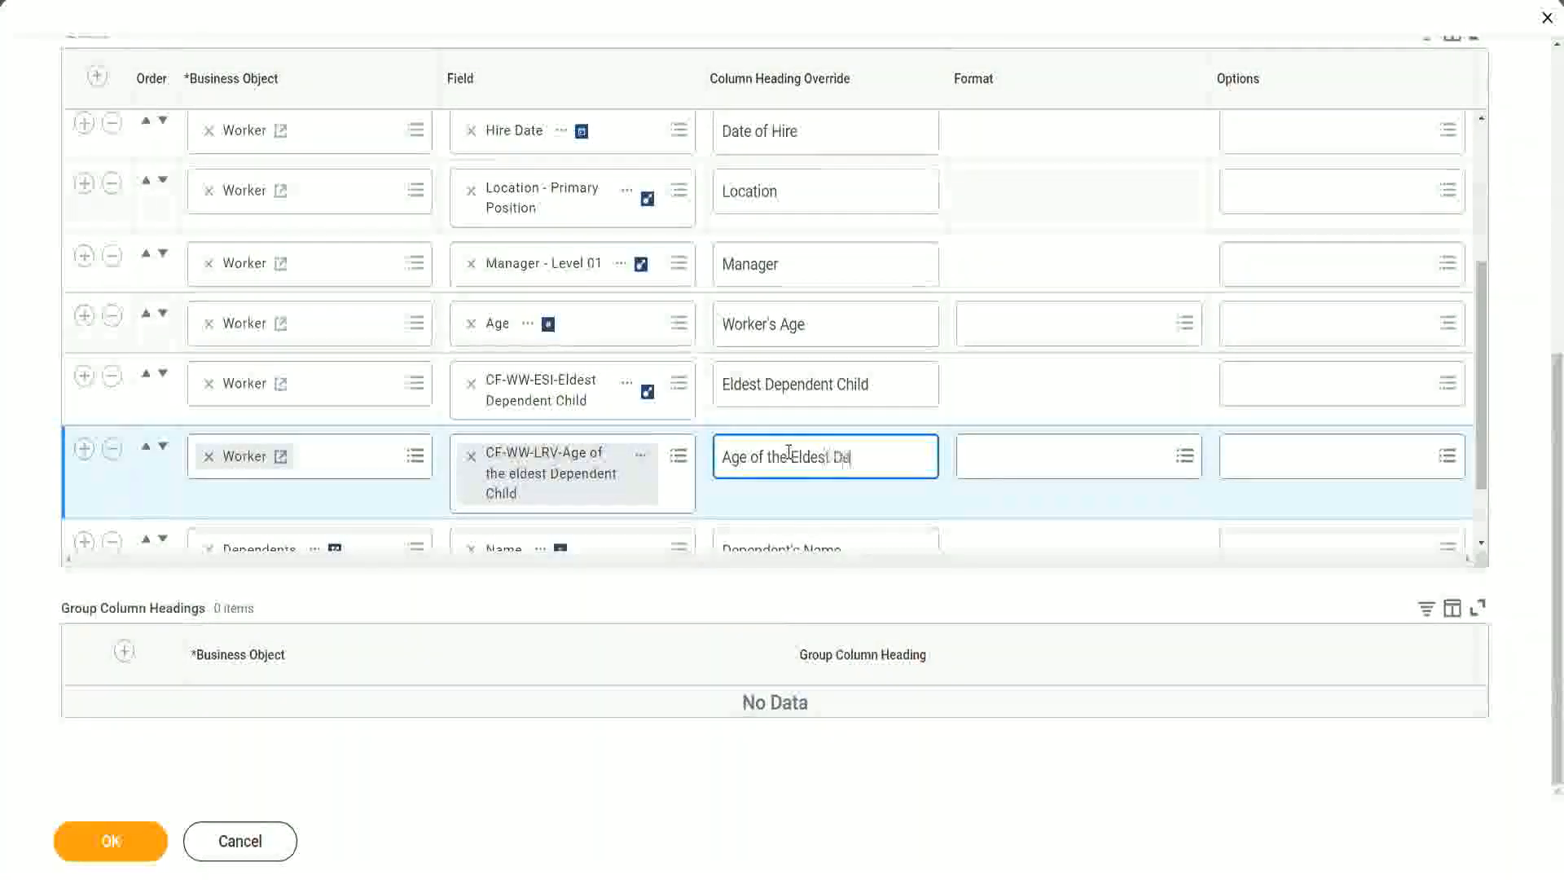
text(pendent Child)
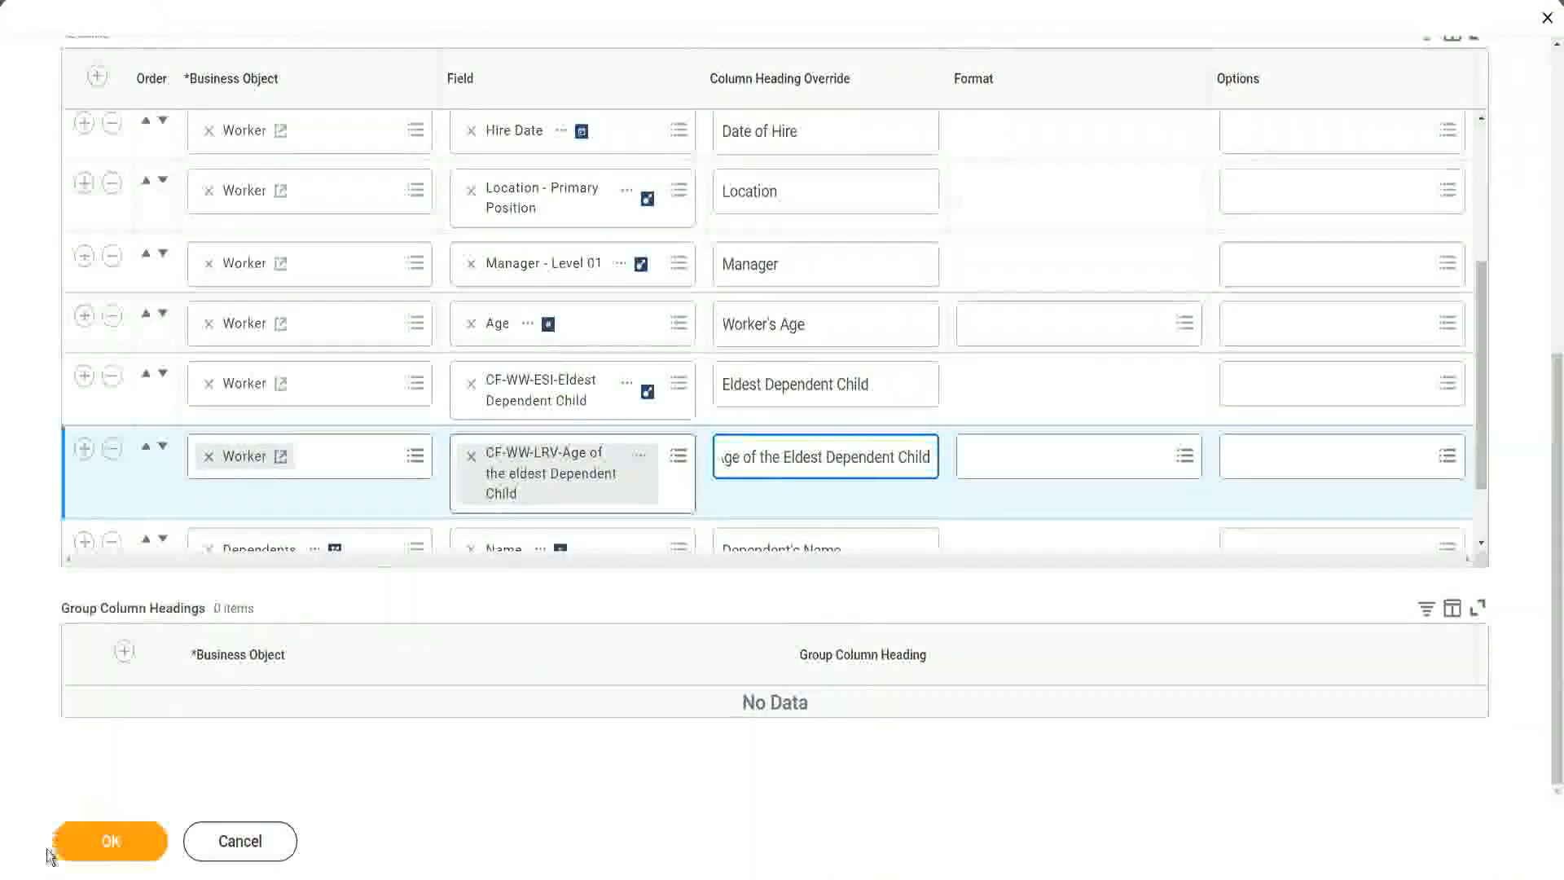
click(93, 853)
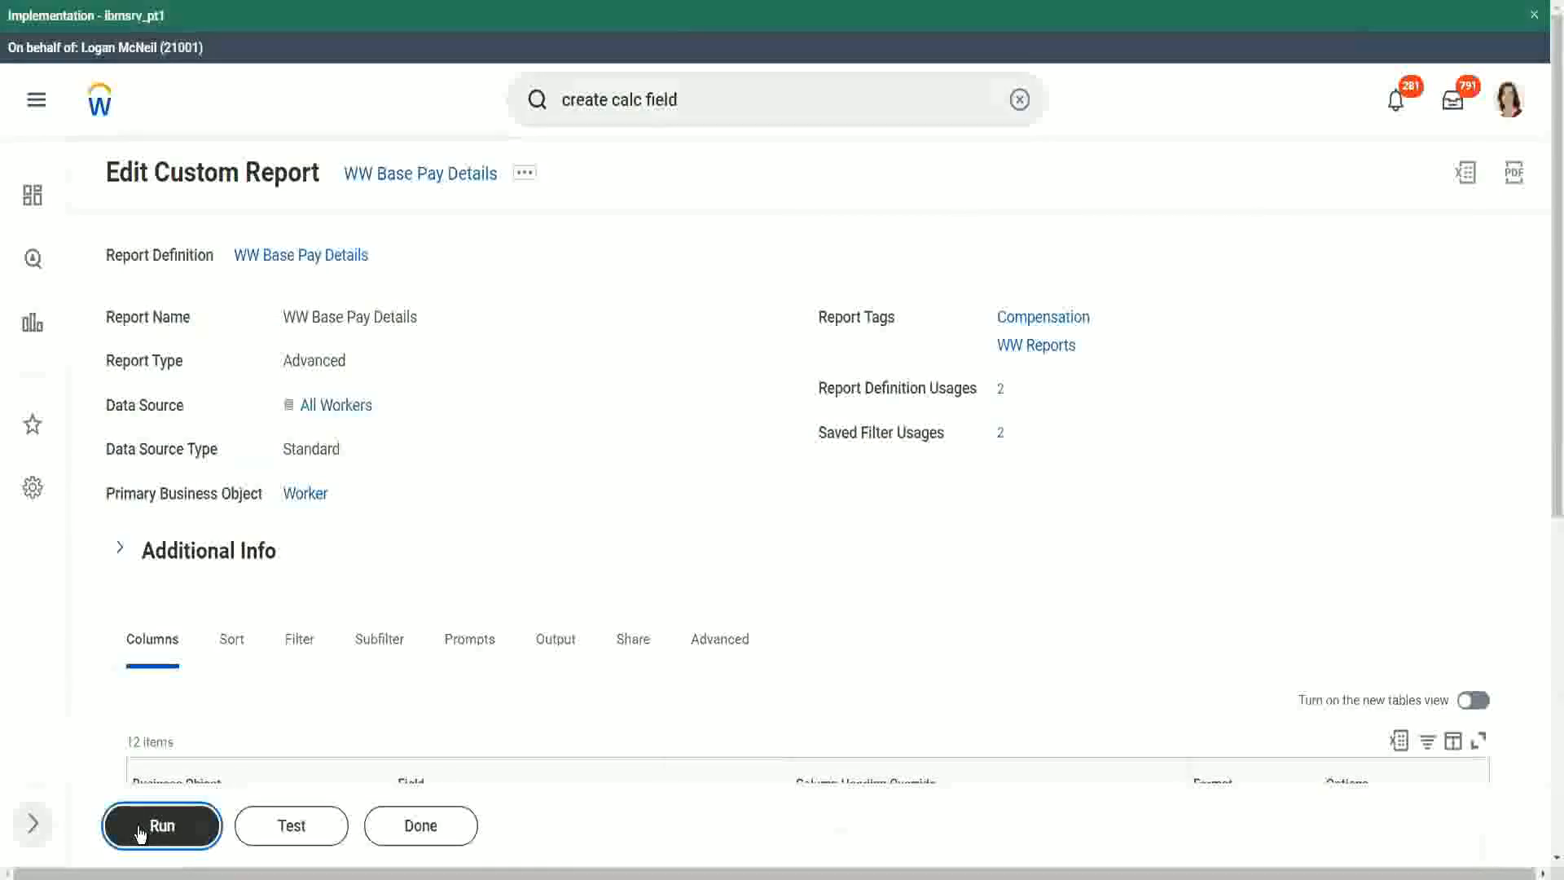
Run the report and set the hire date range from 01/01/2000 to 12/31/2000
click(140, 833)
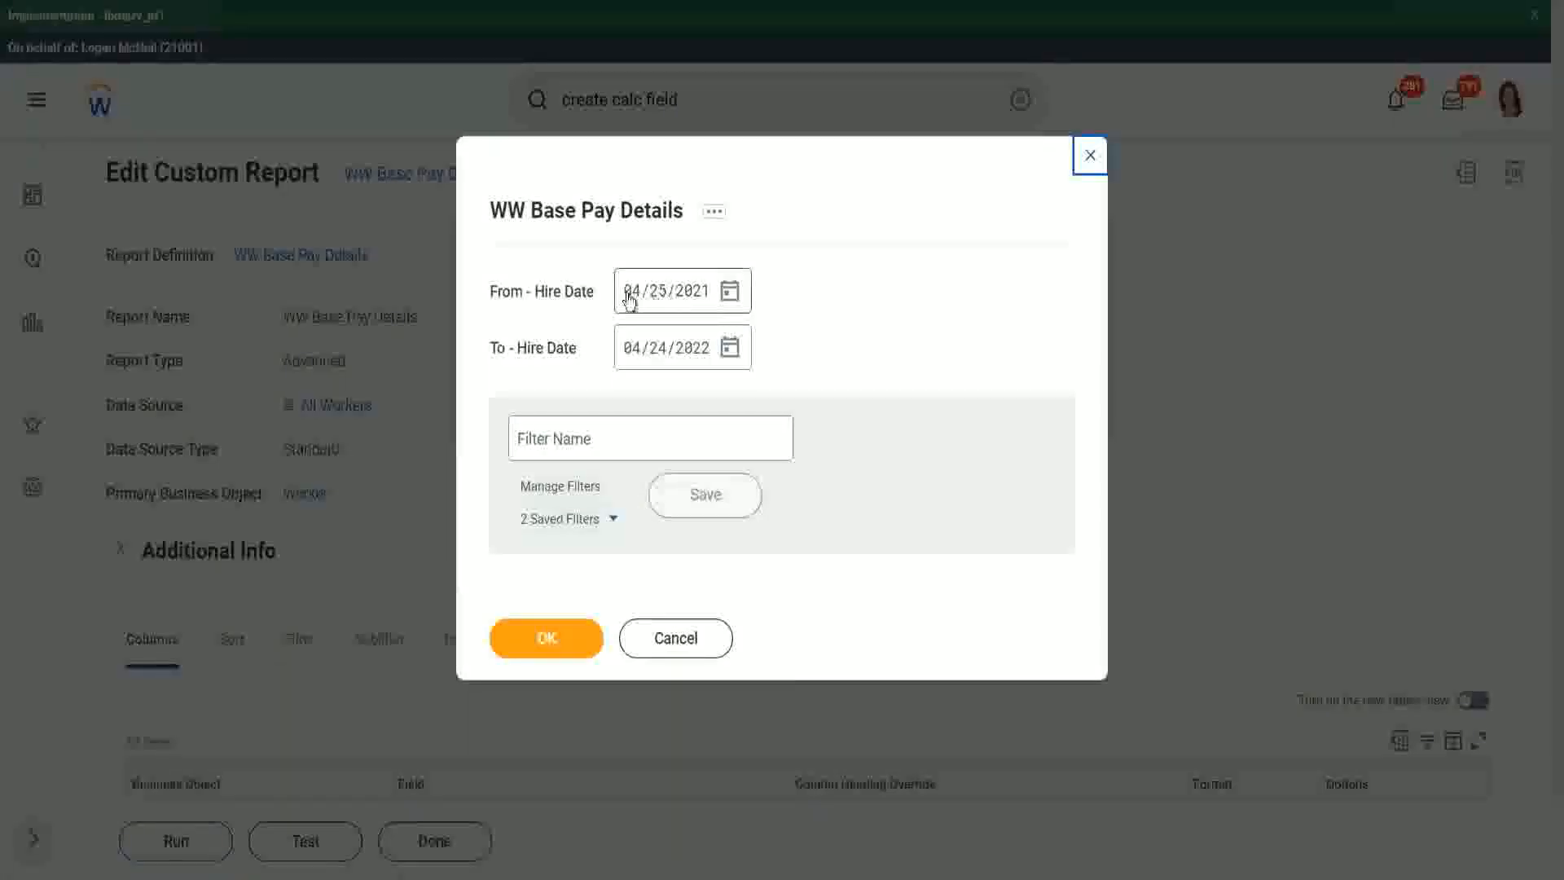
click(628, 295)
text(01/01/20)
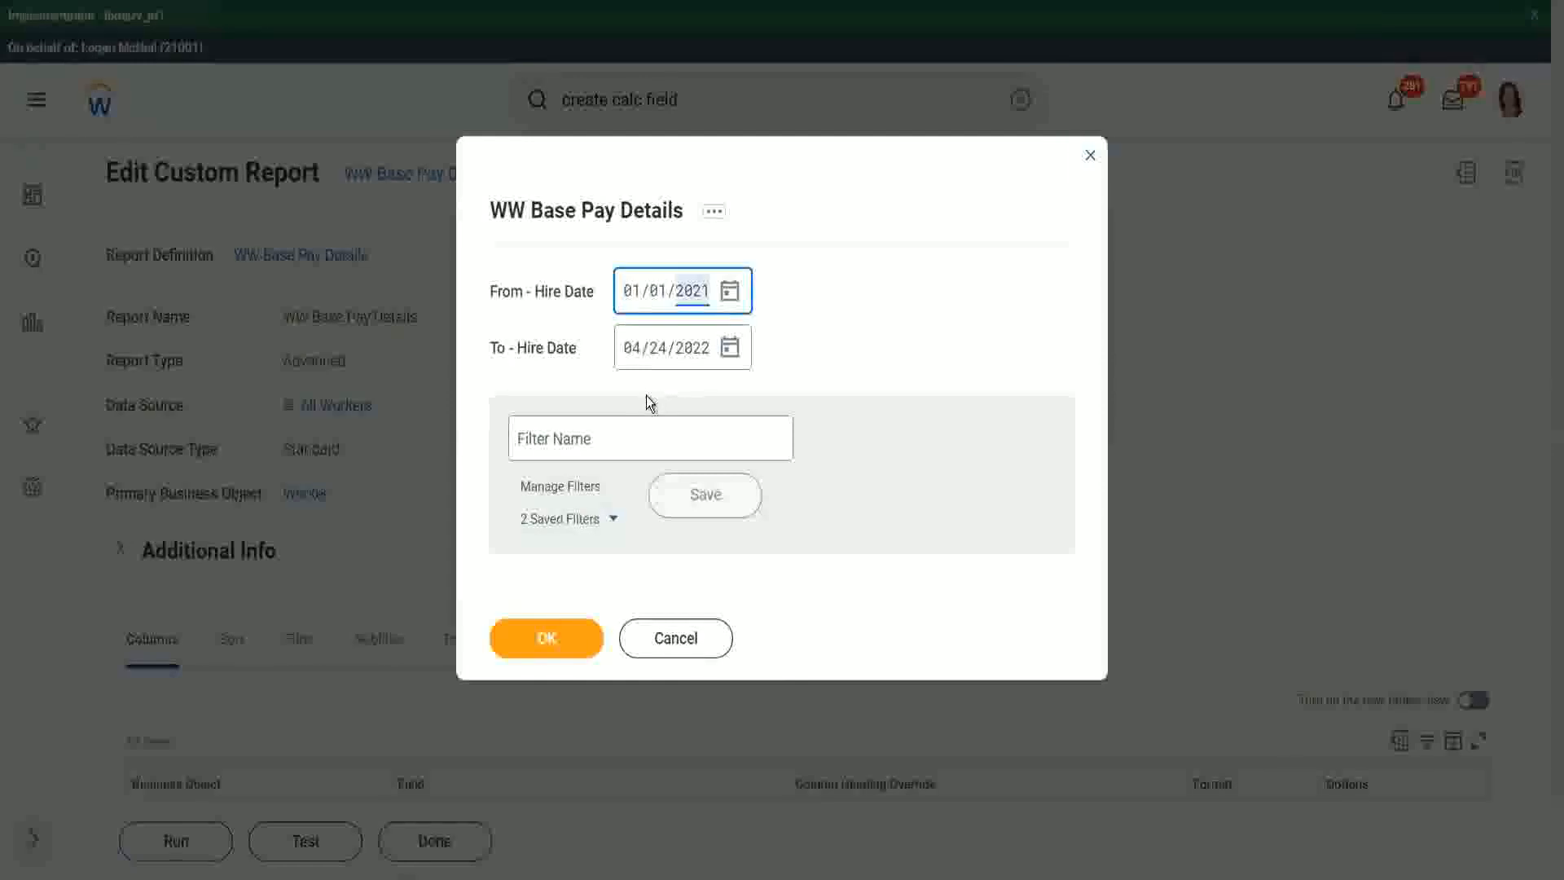
text(00)
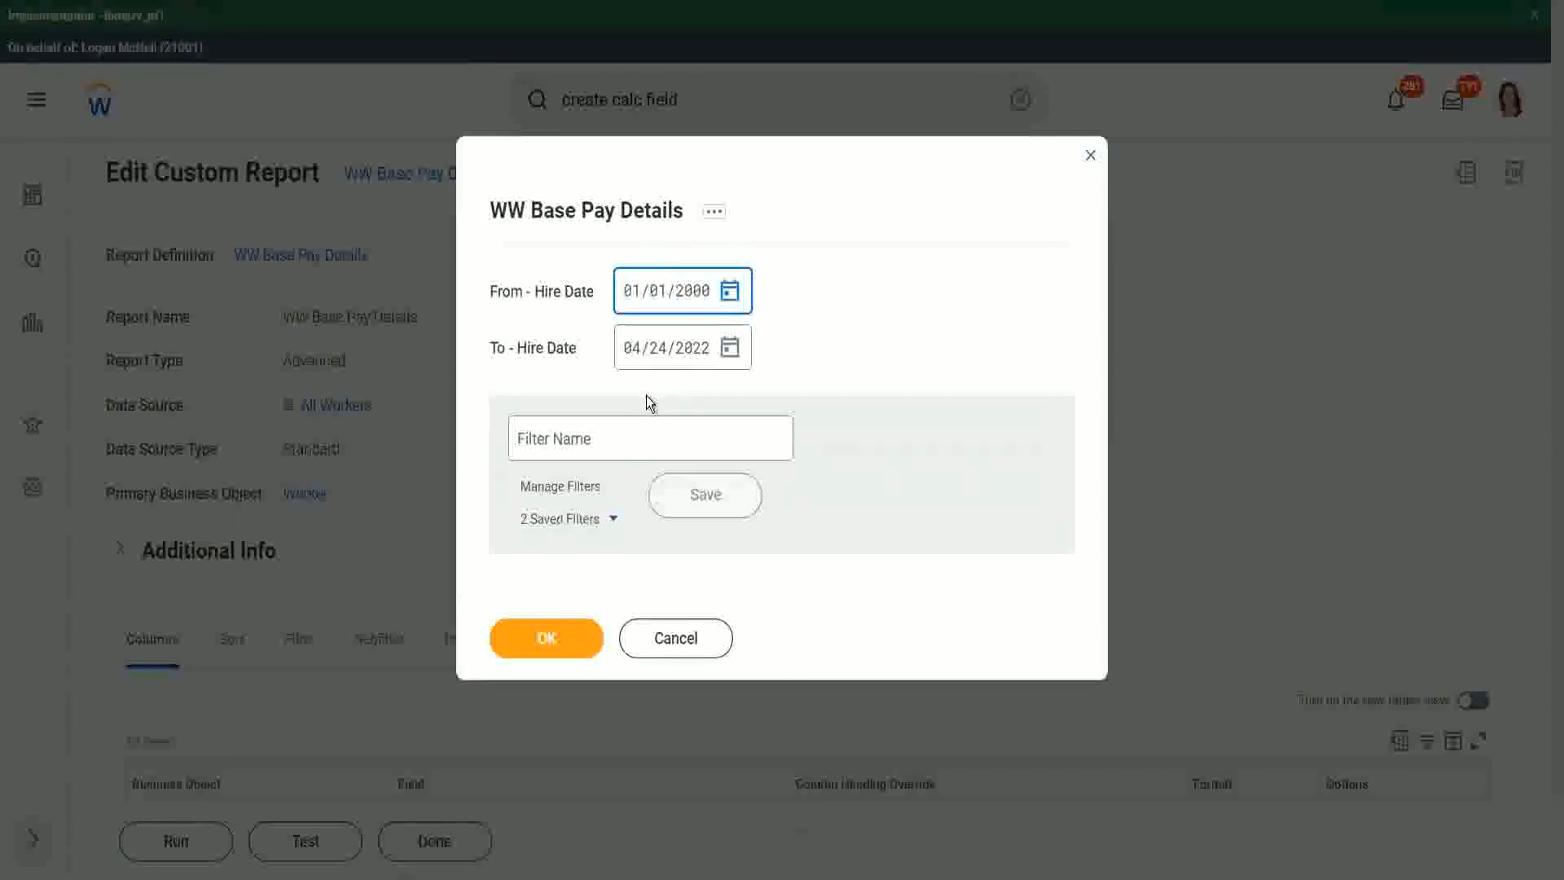
key(Tab)
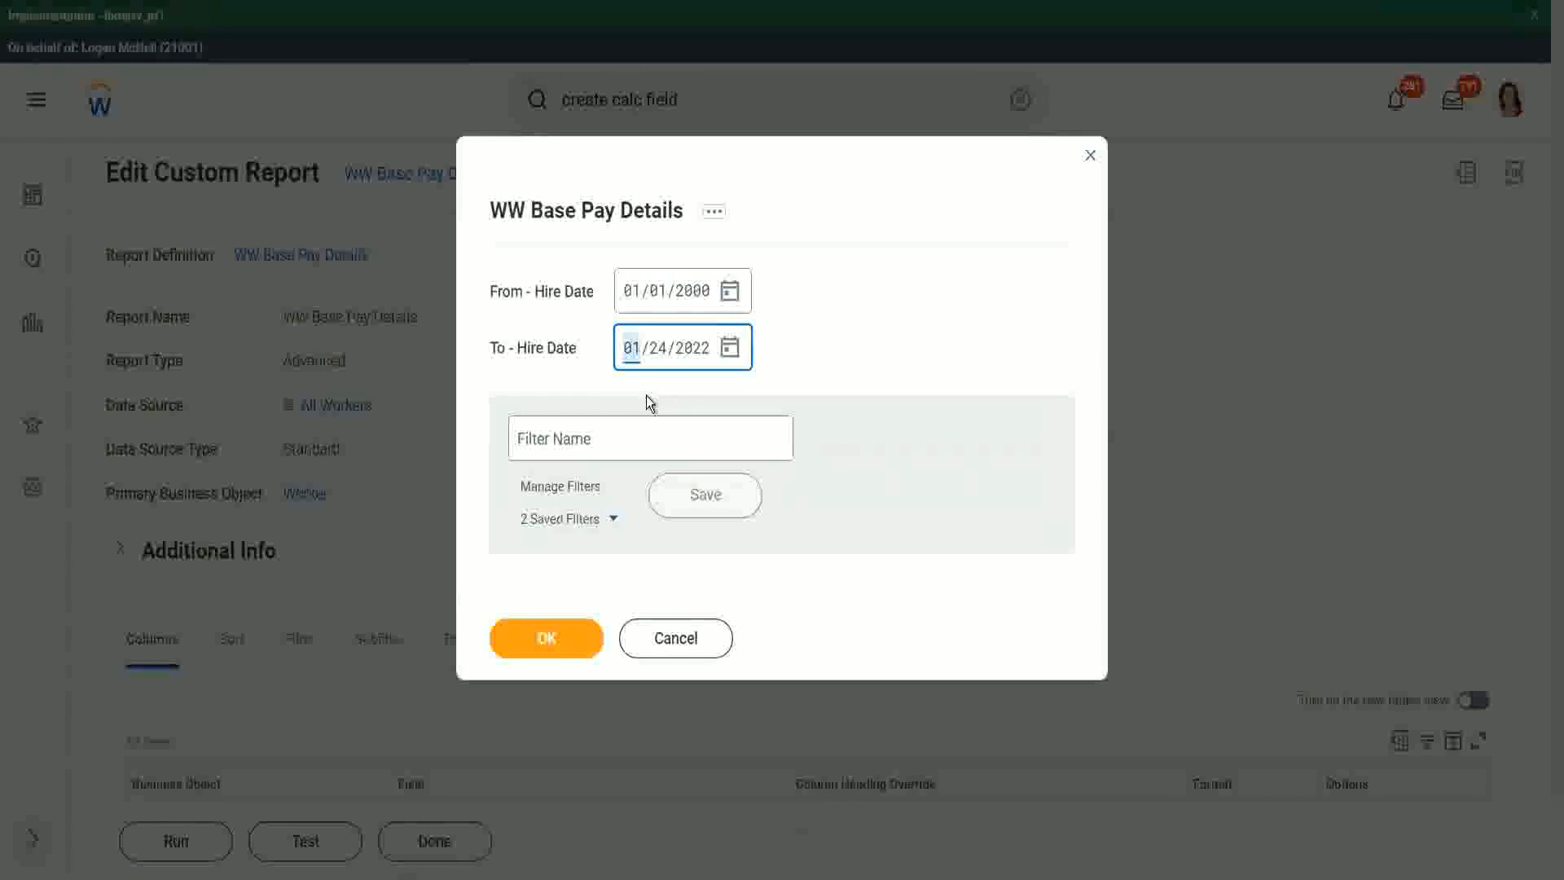
text(12/31/2)
text(000)
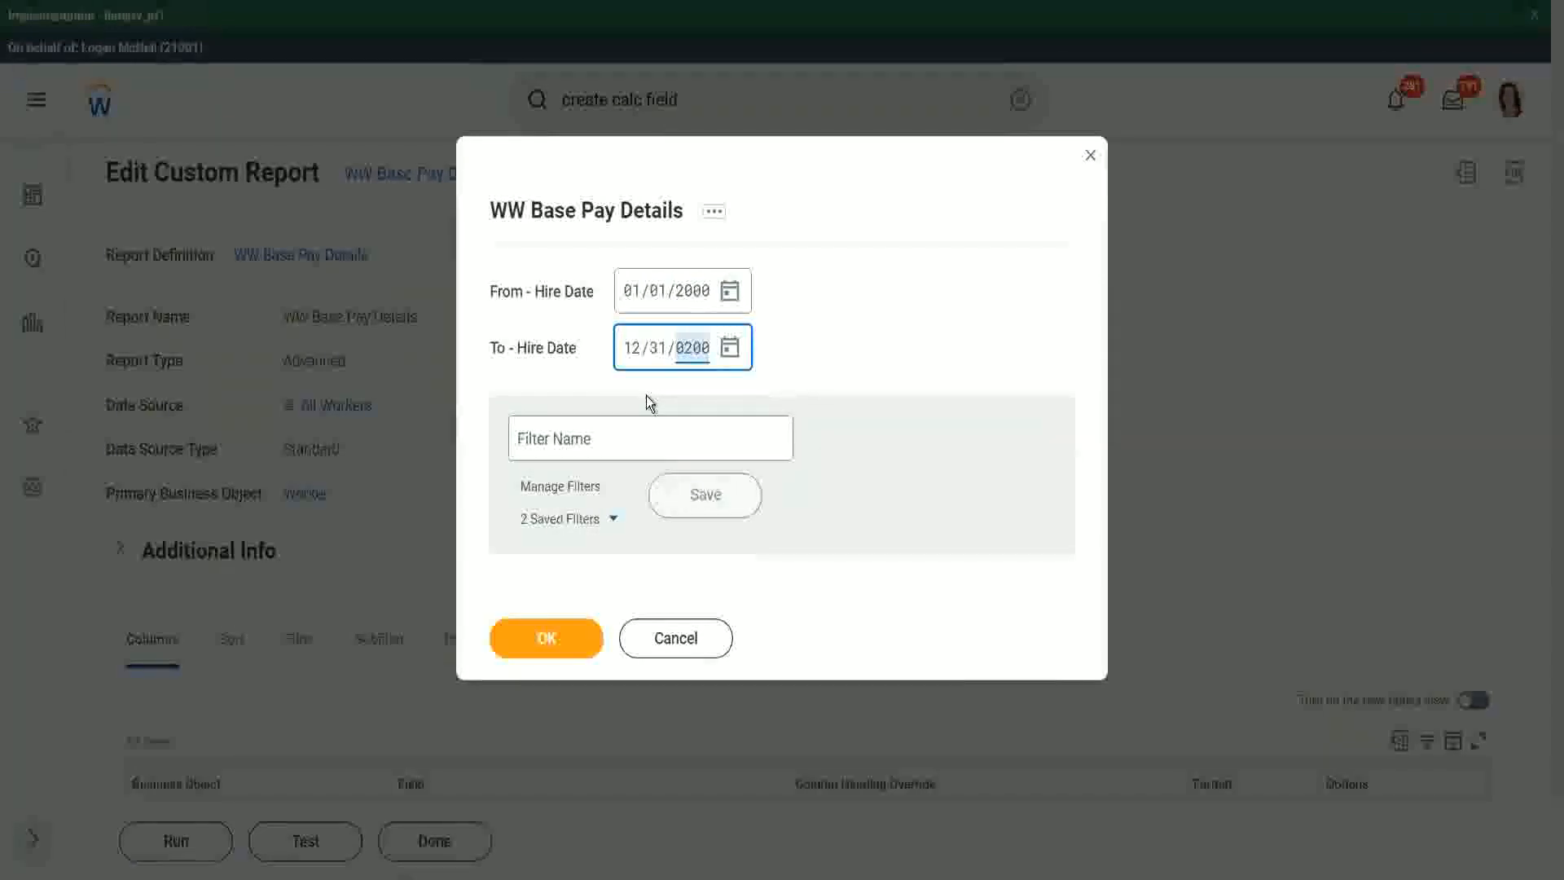
Save the entered hire date range as a filter named "2000" and run the report
click(601, 436)
text(2000)
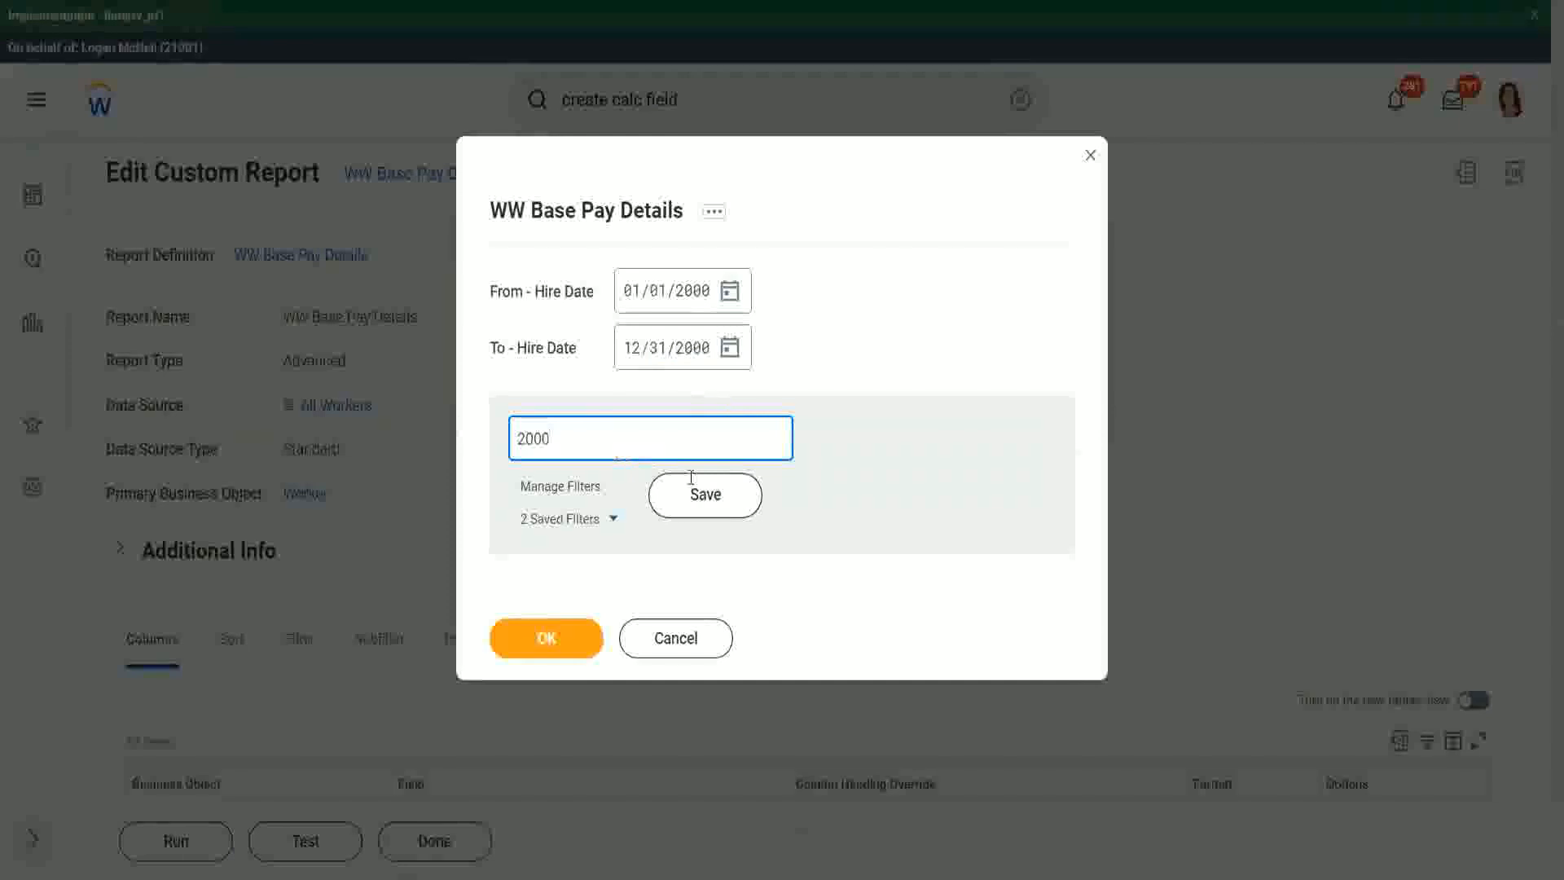
click(694, 491)
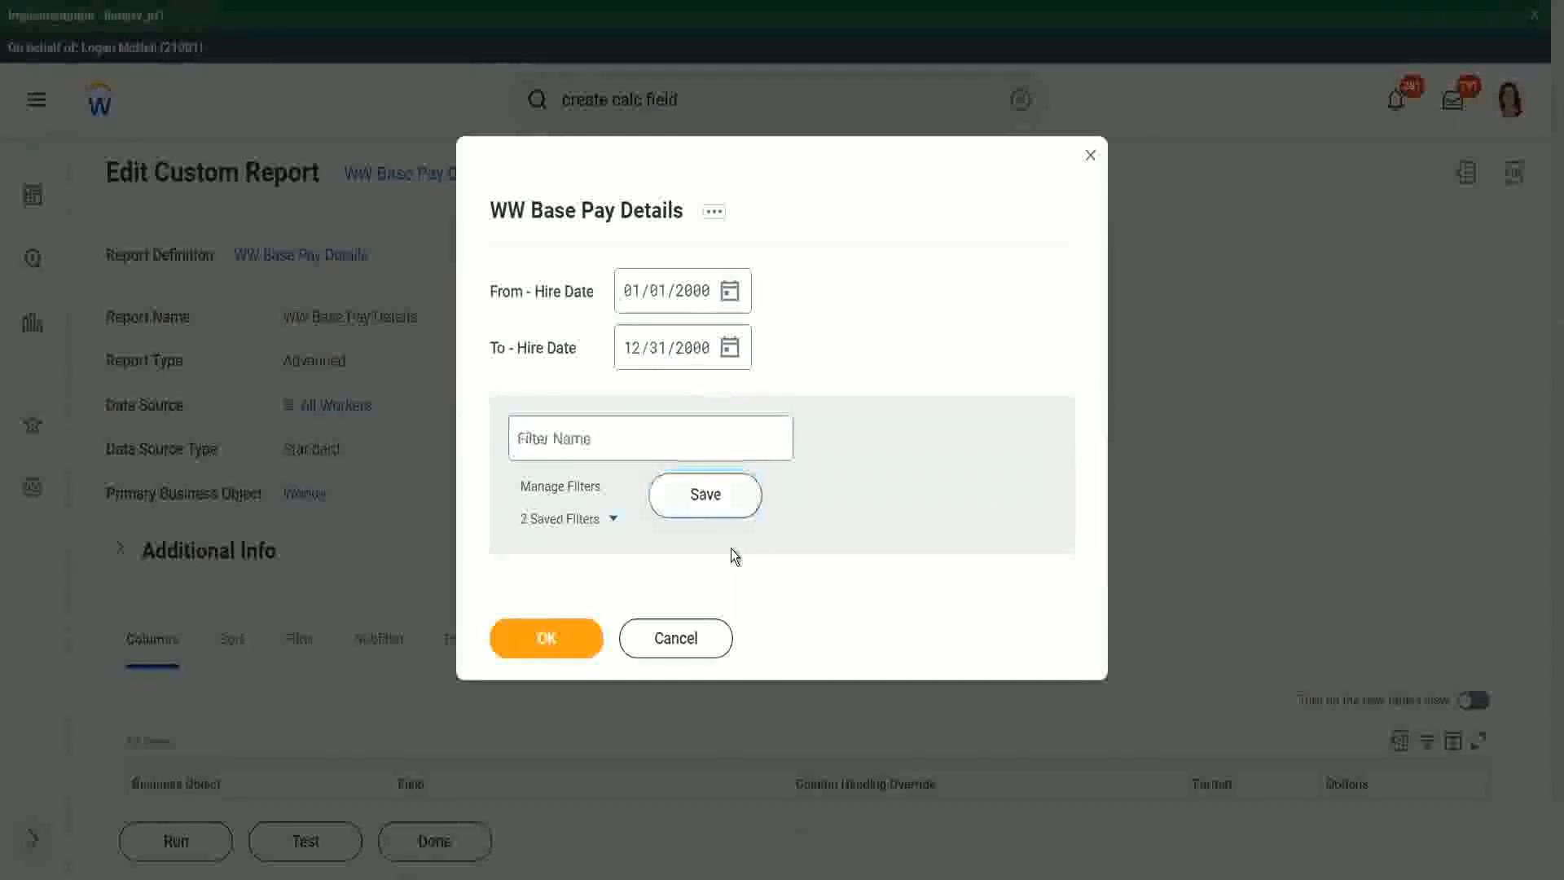
click(540, 642)
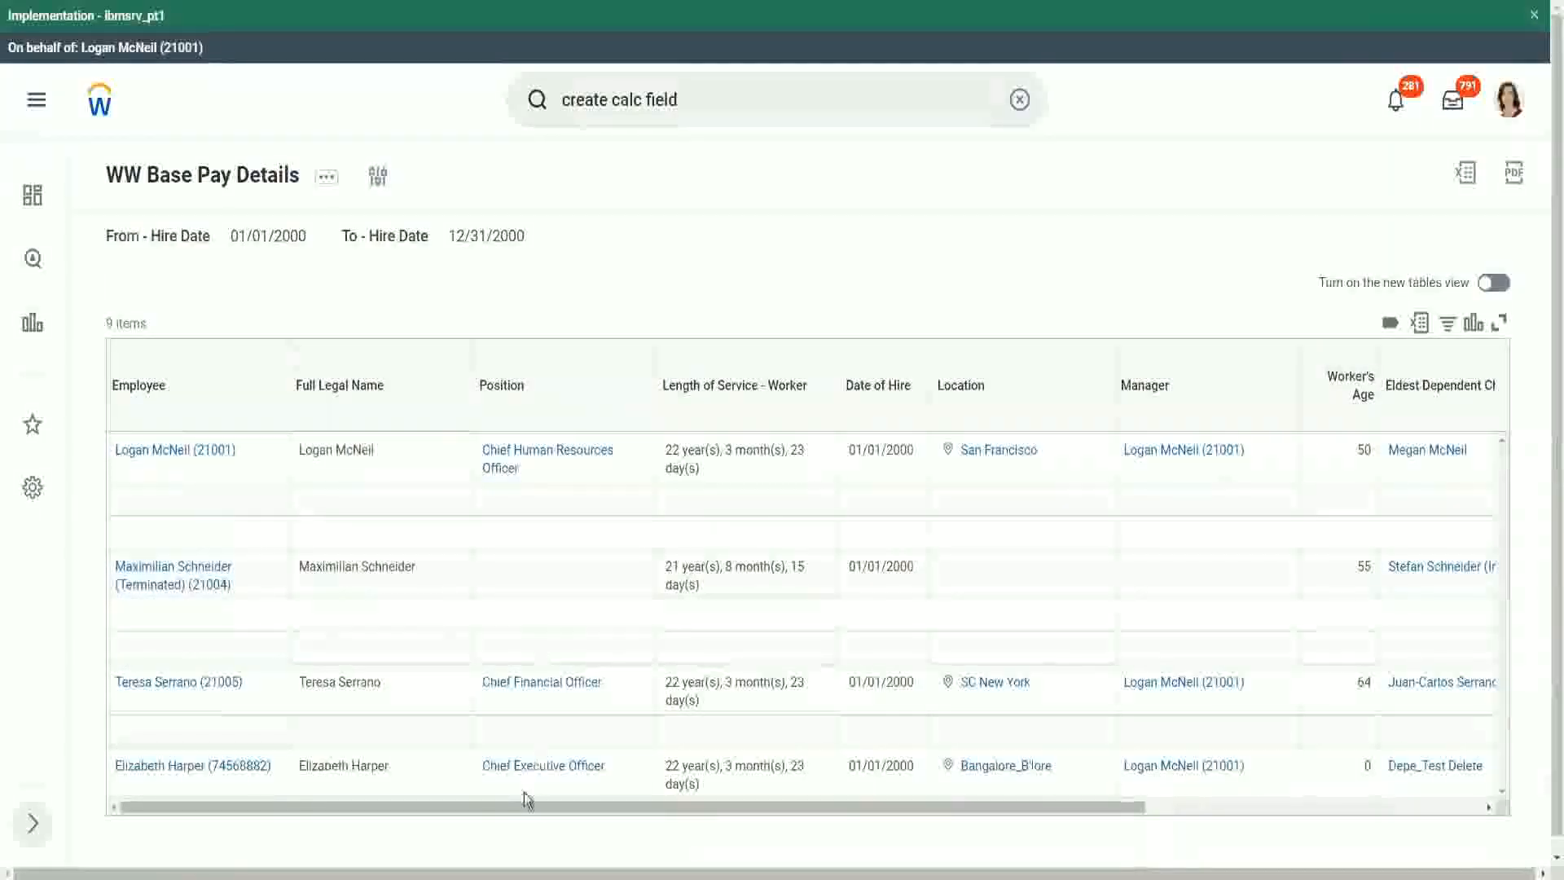
Compare the Age of the Eldest Dependent Child column with each dependent's age in the report results
drag(516, 806, 949, 839)
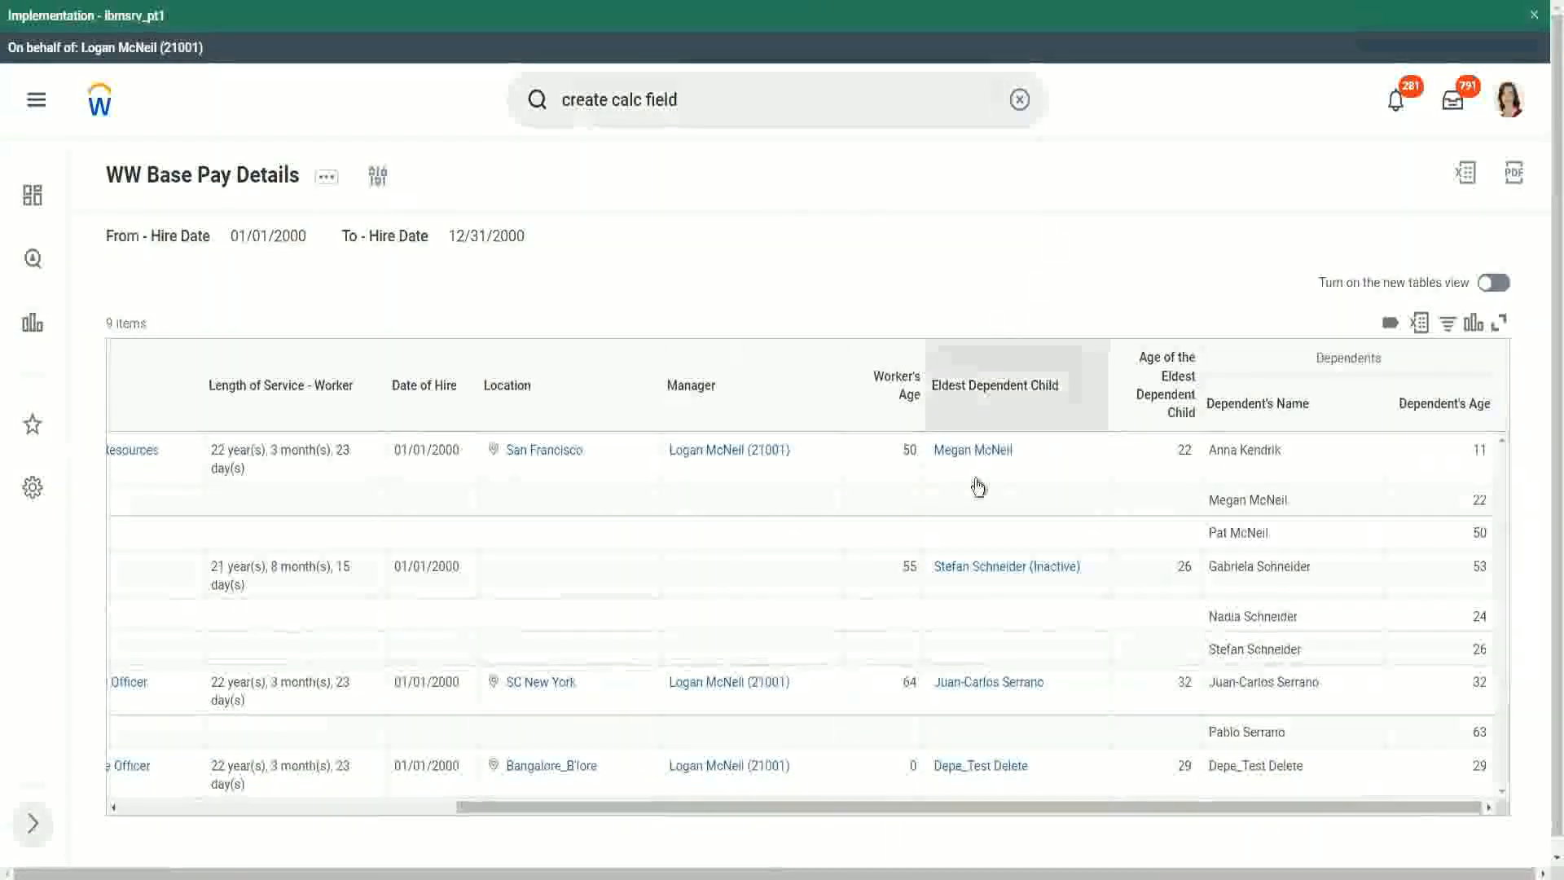
double_click(1184, 449)
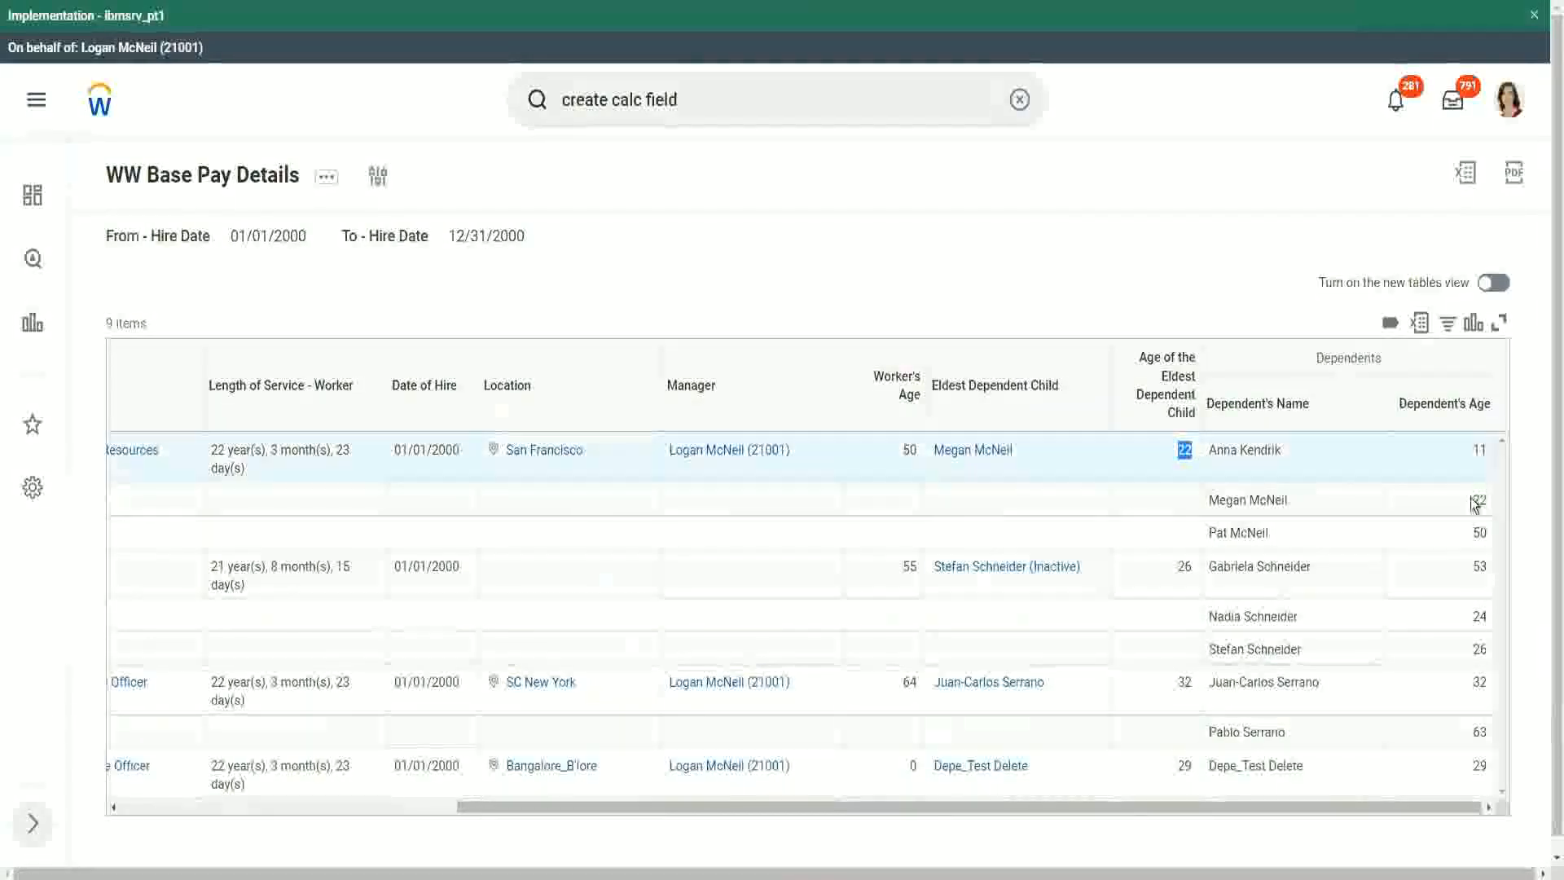
double_click(1477, 500)
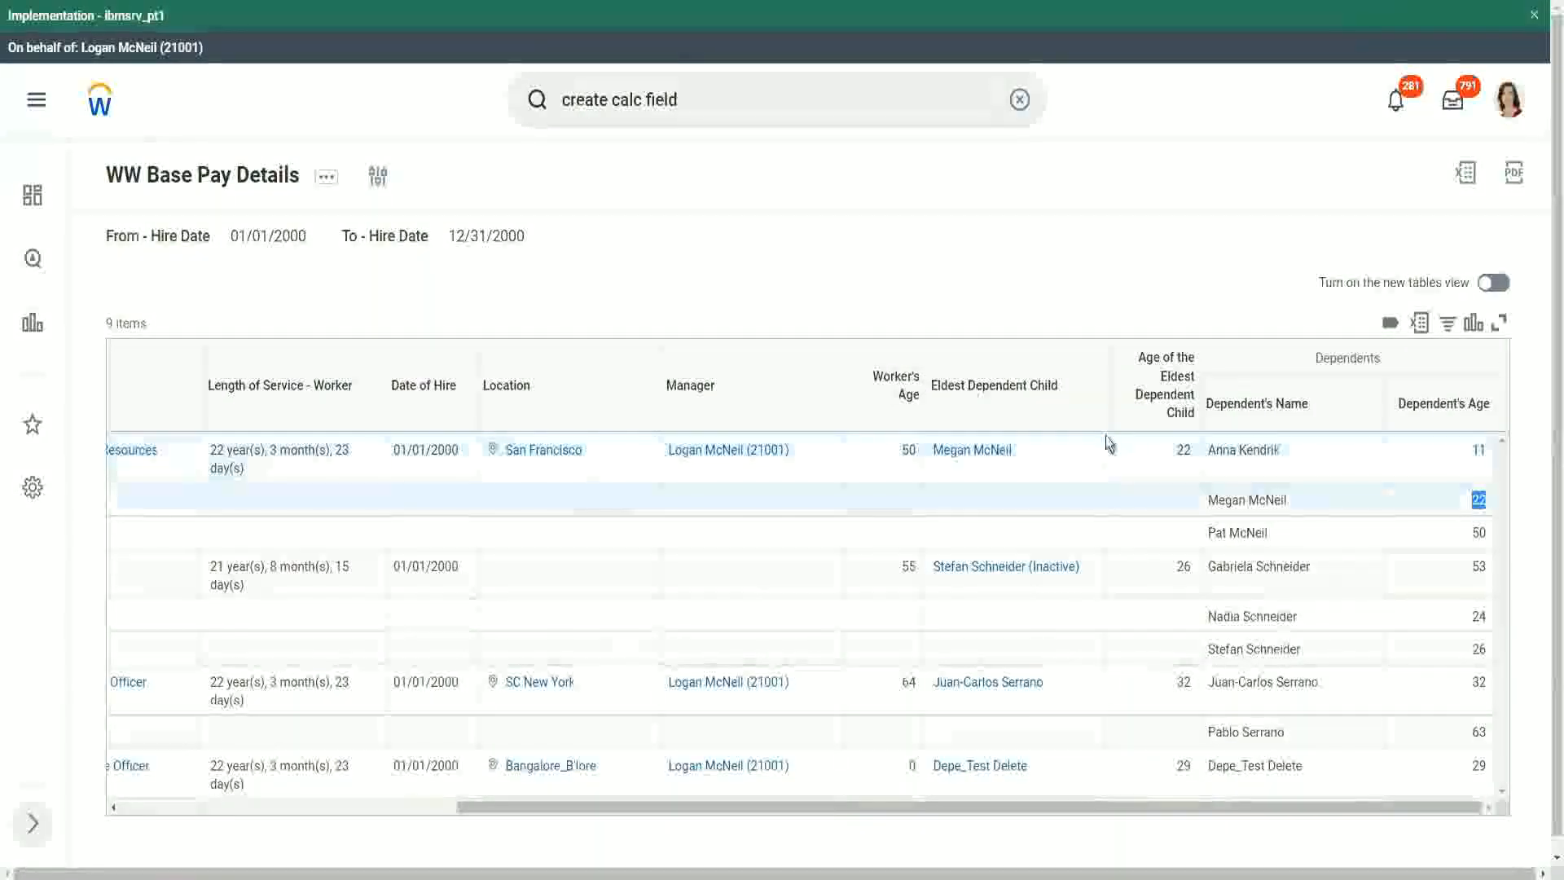
double_click(1184, 449)
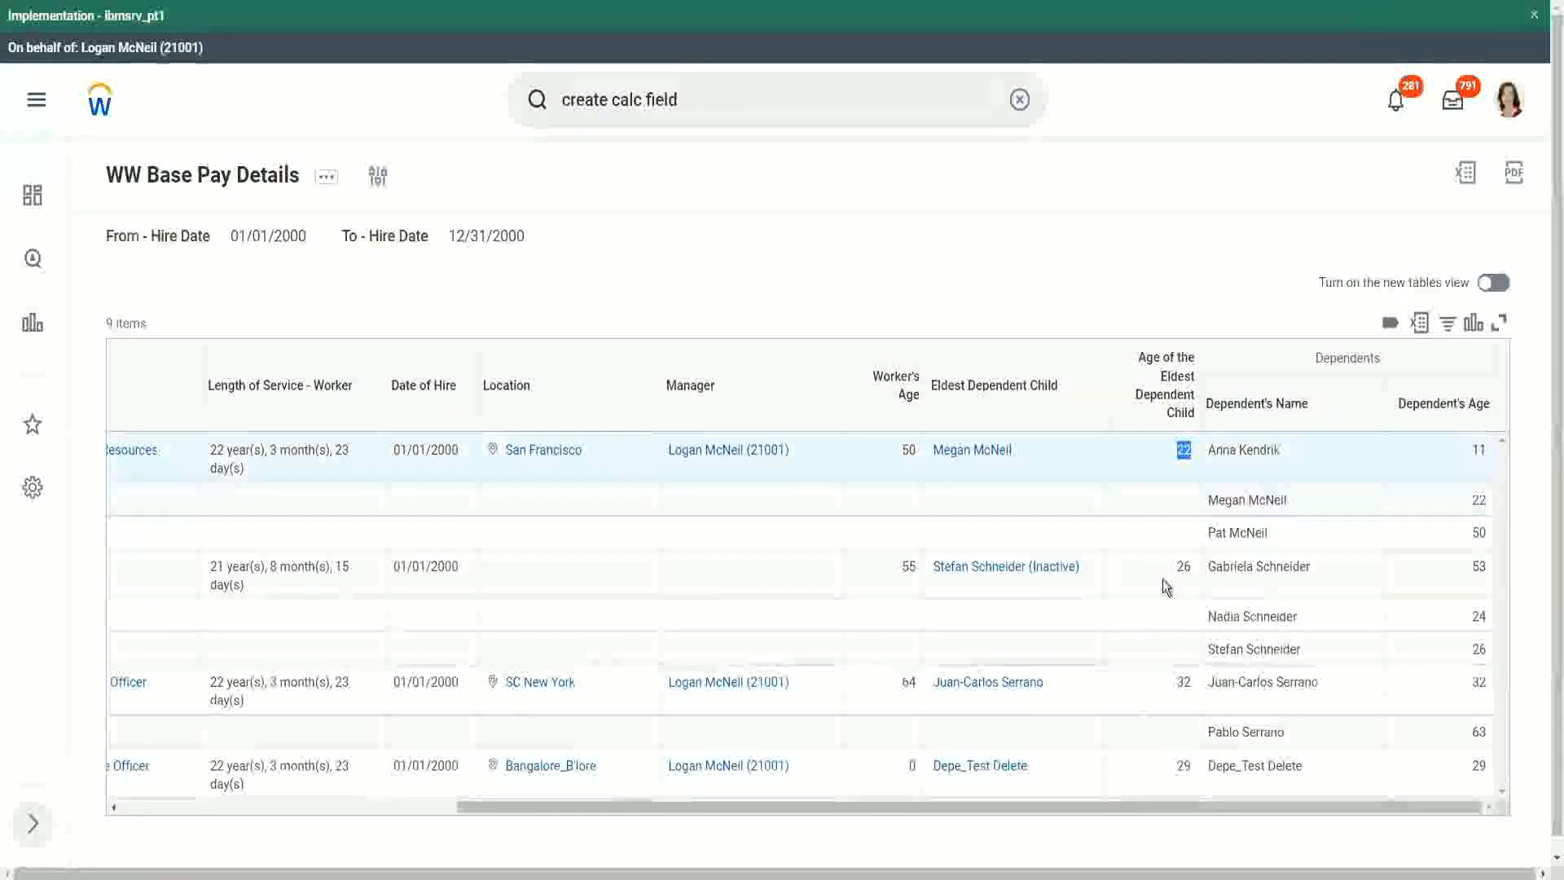
double_click(1185, 568)
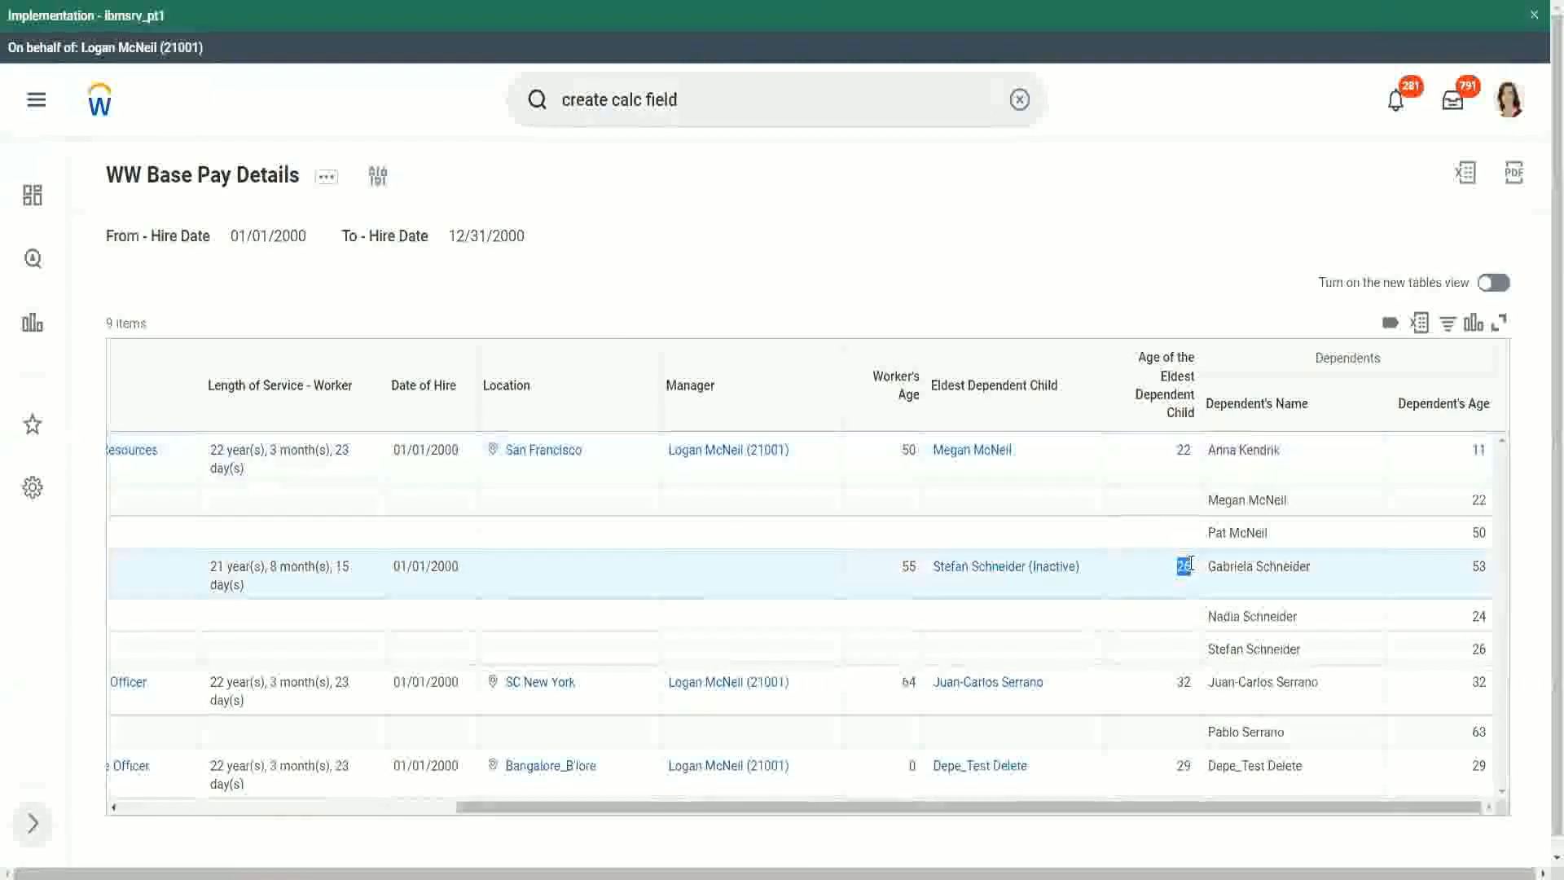
double_click(1184, 683)
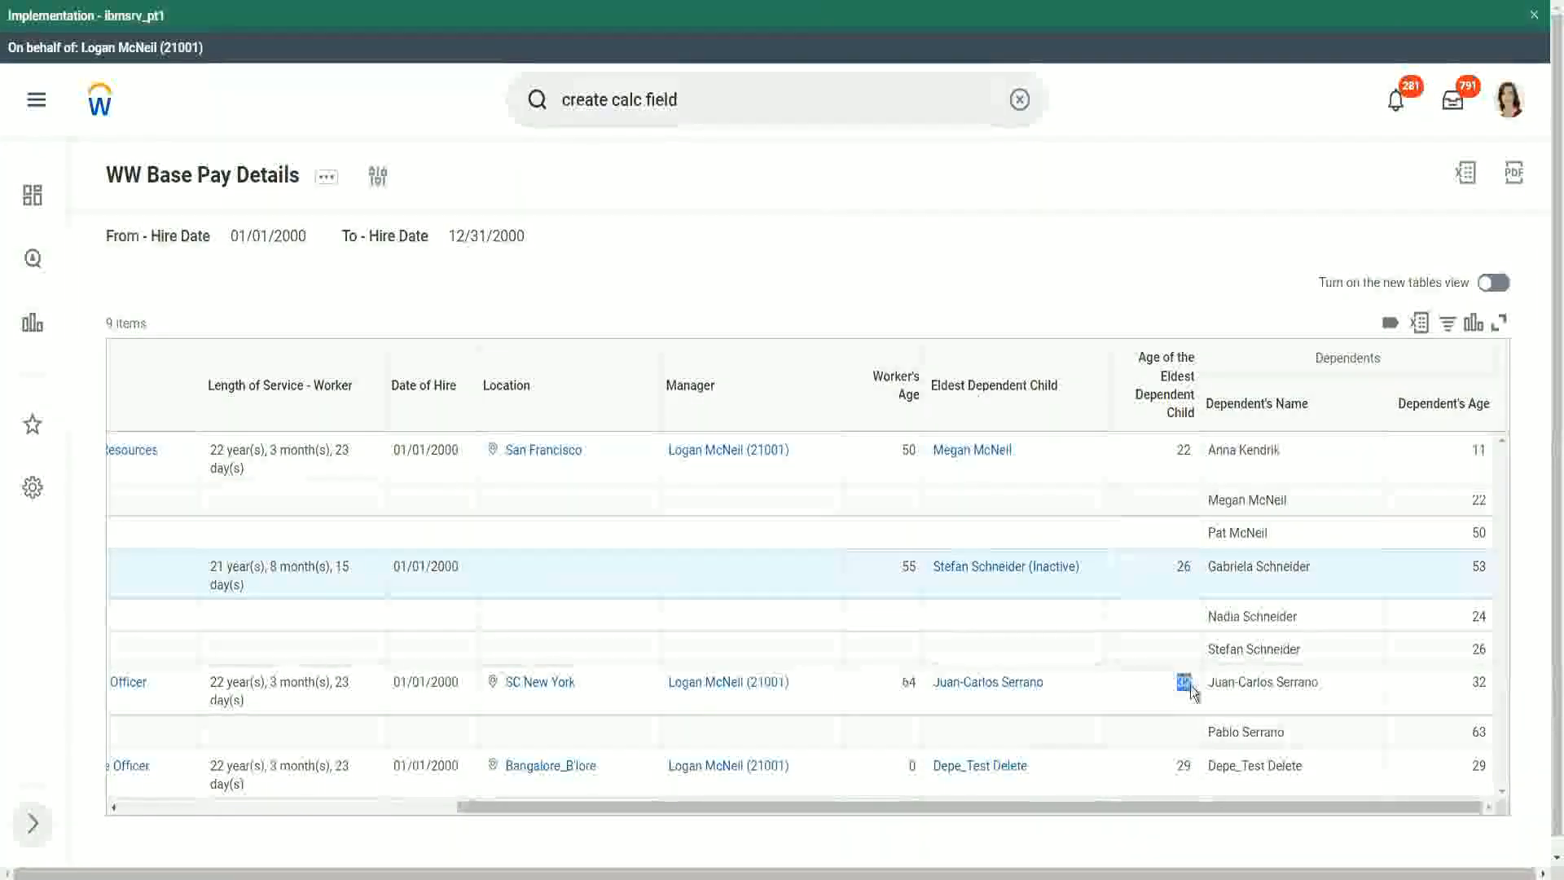
double_click(1487, 685)
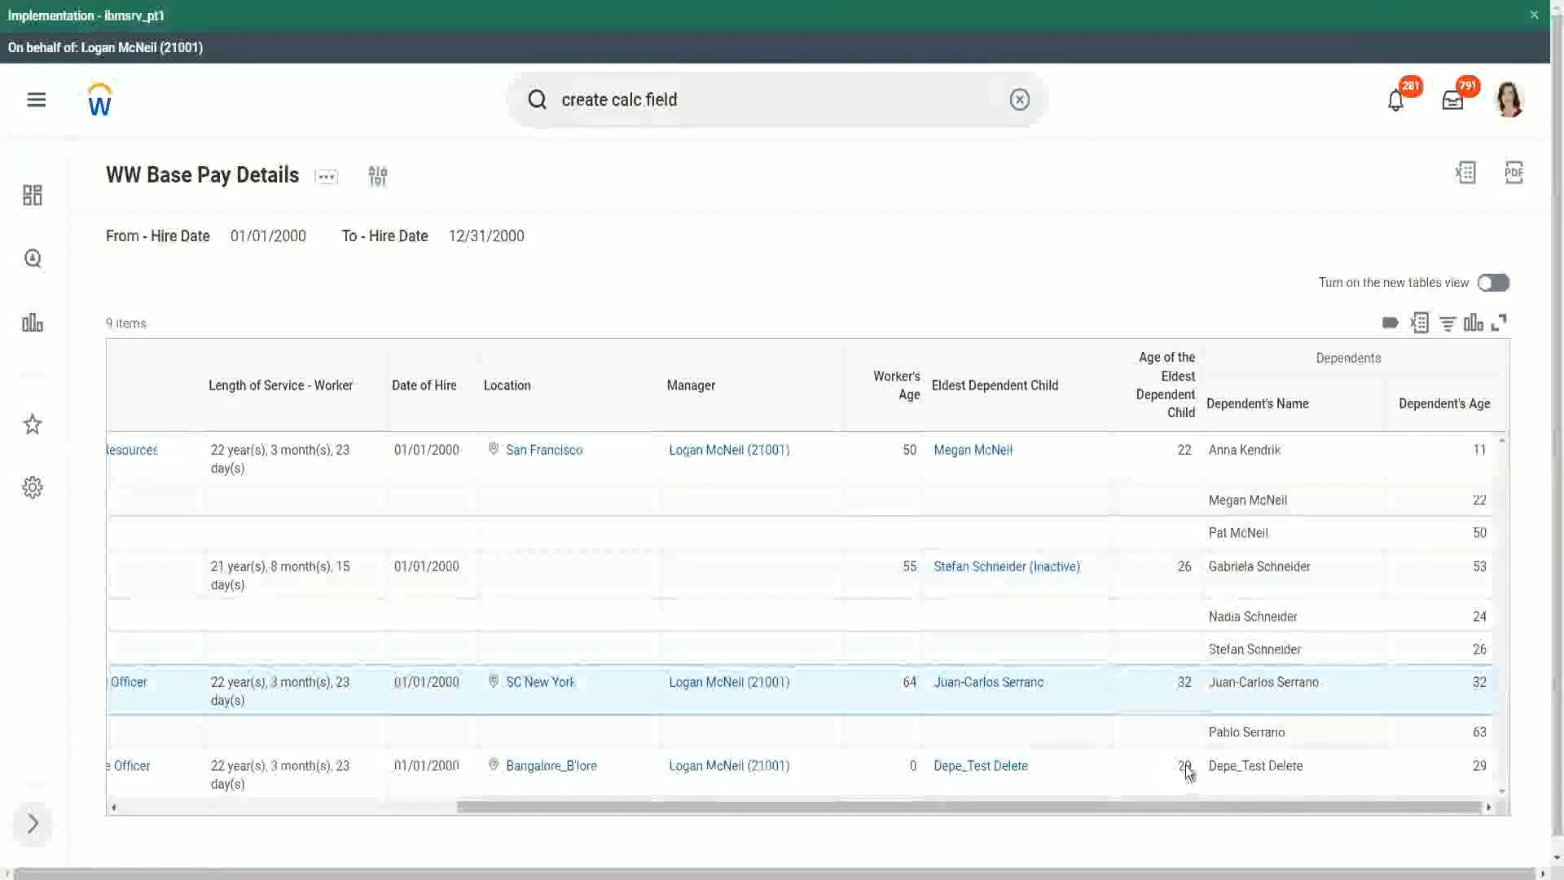
drag(1178, 766, 1188, 763)
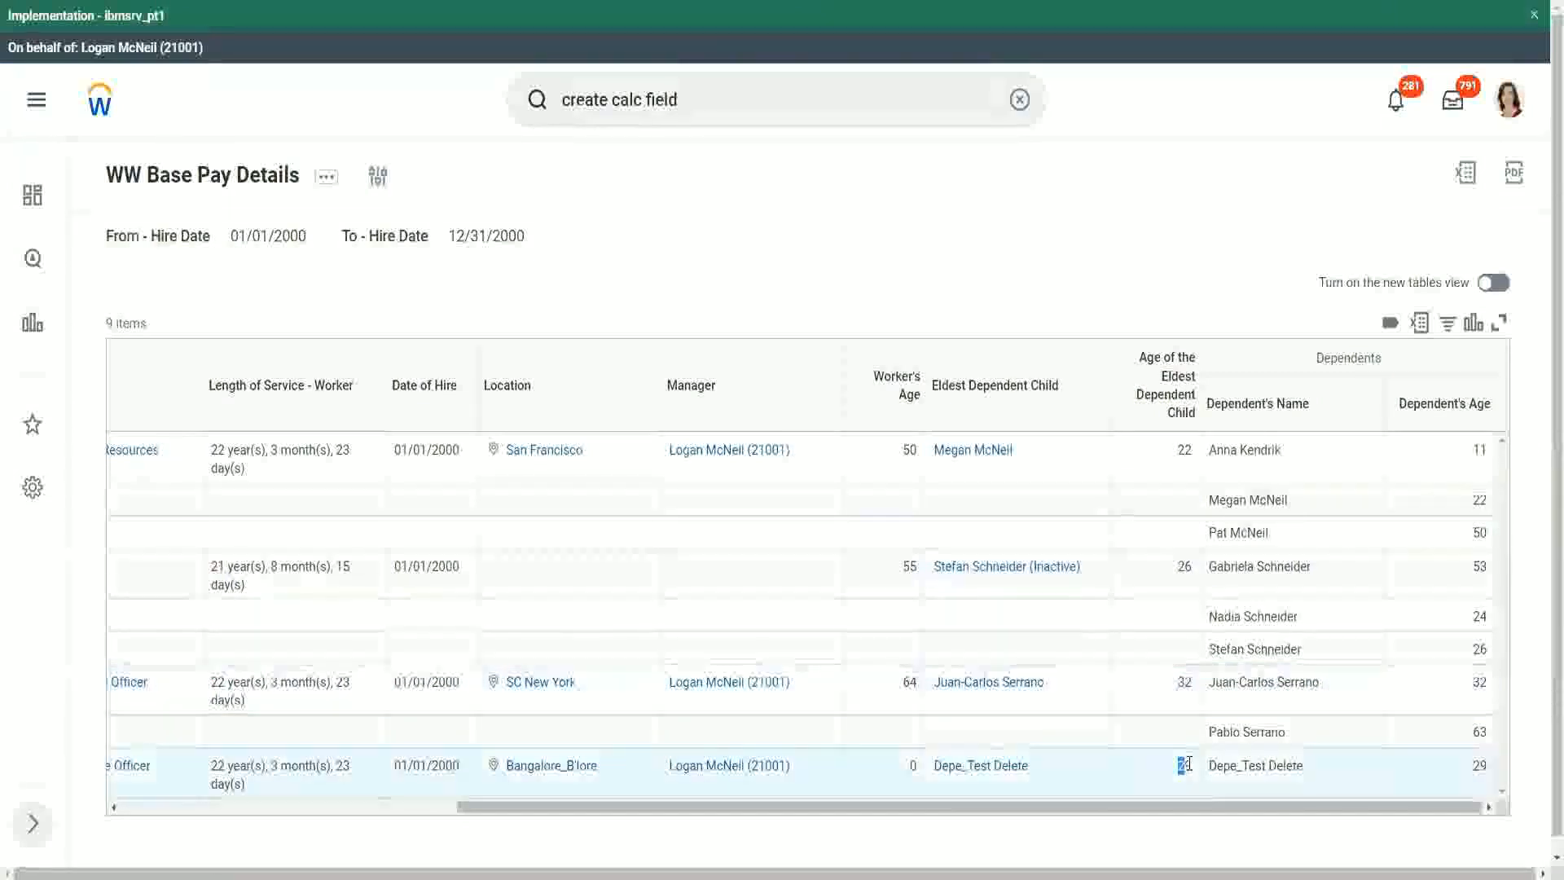
double_click(1478, 766)
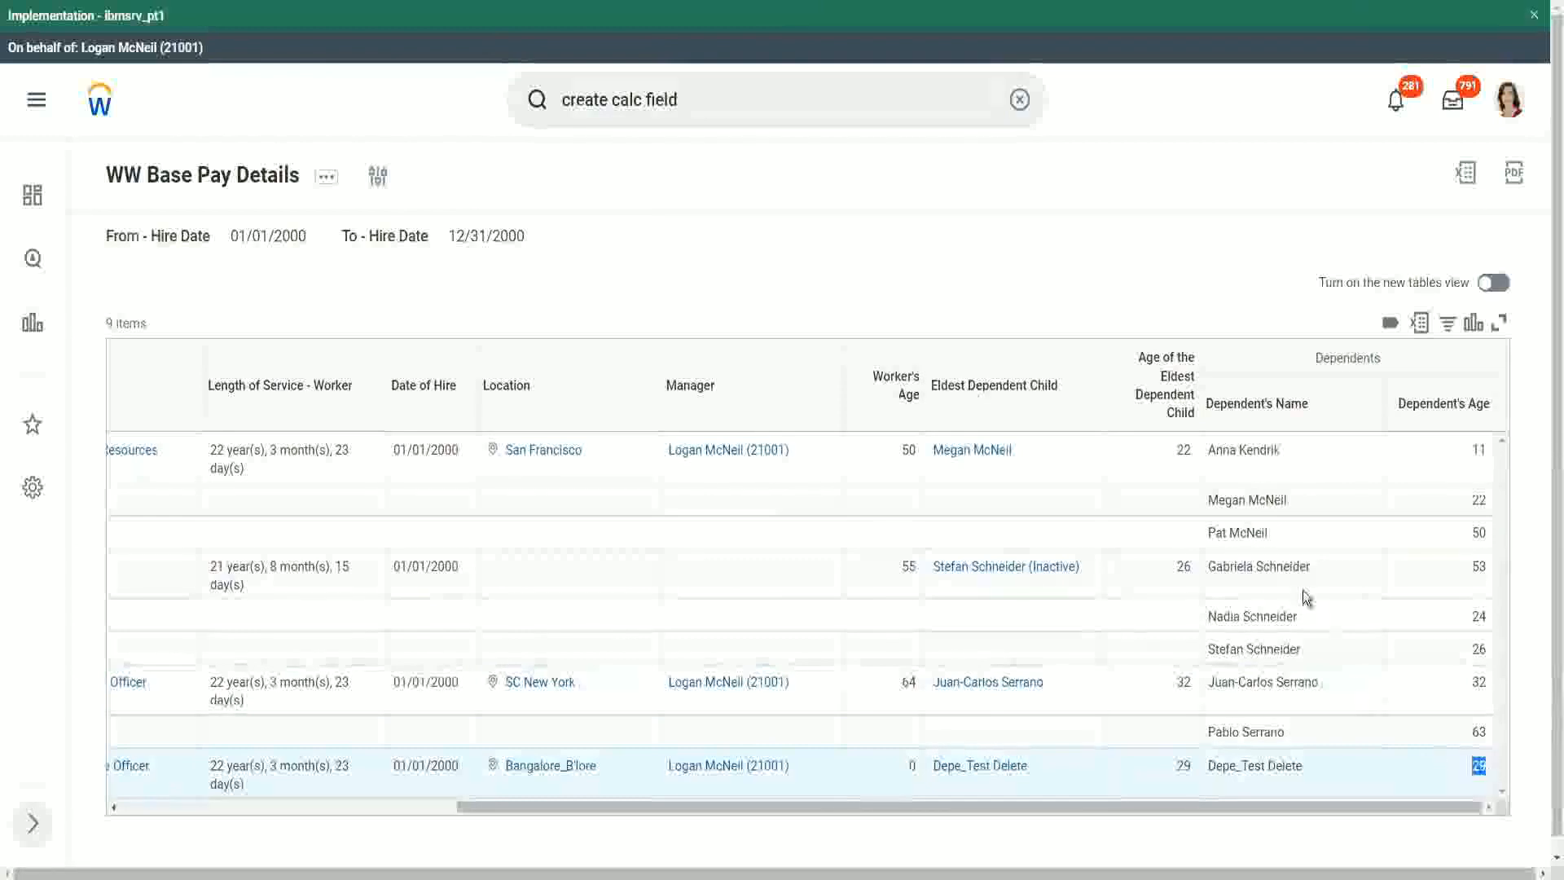
click(1177, 251)
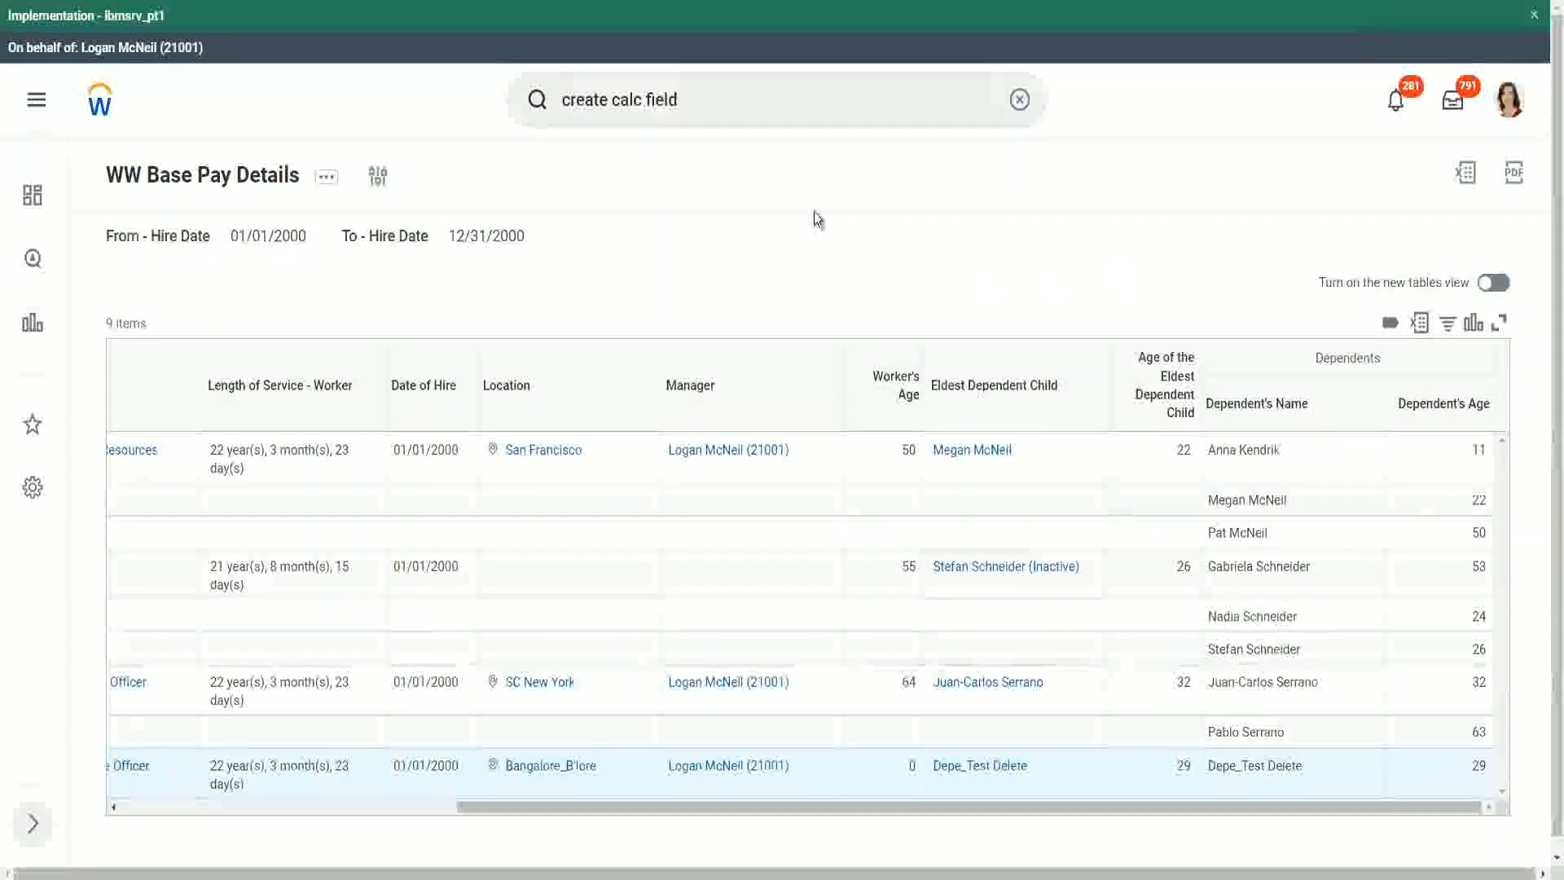
Open the WW Base Pay Details custom report for editing and display its filter conditions
click(327, 184)
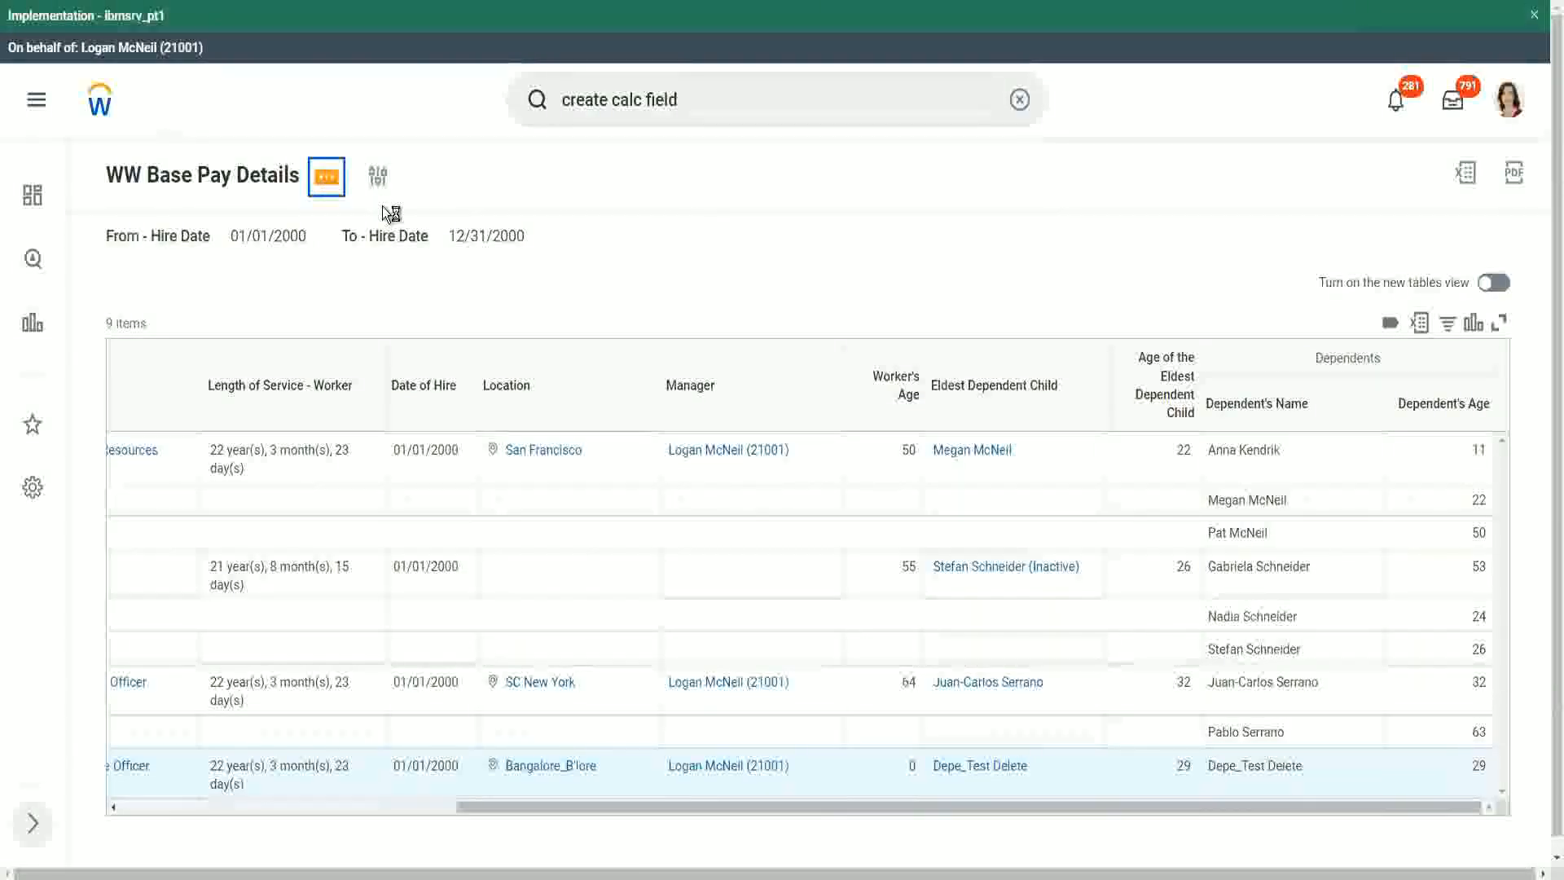
mouse_move(473, 271)
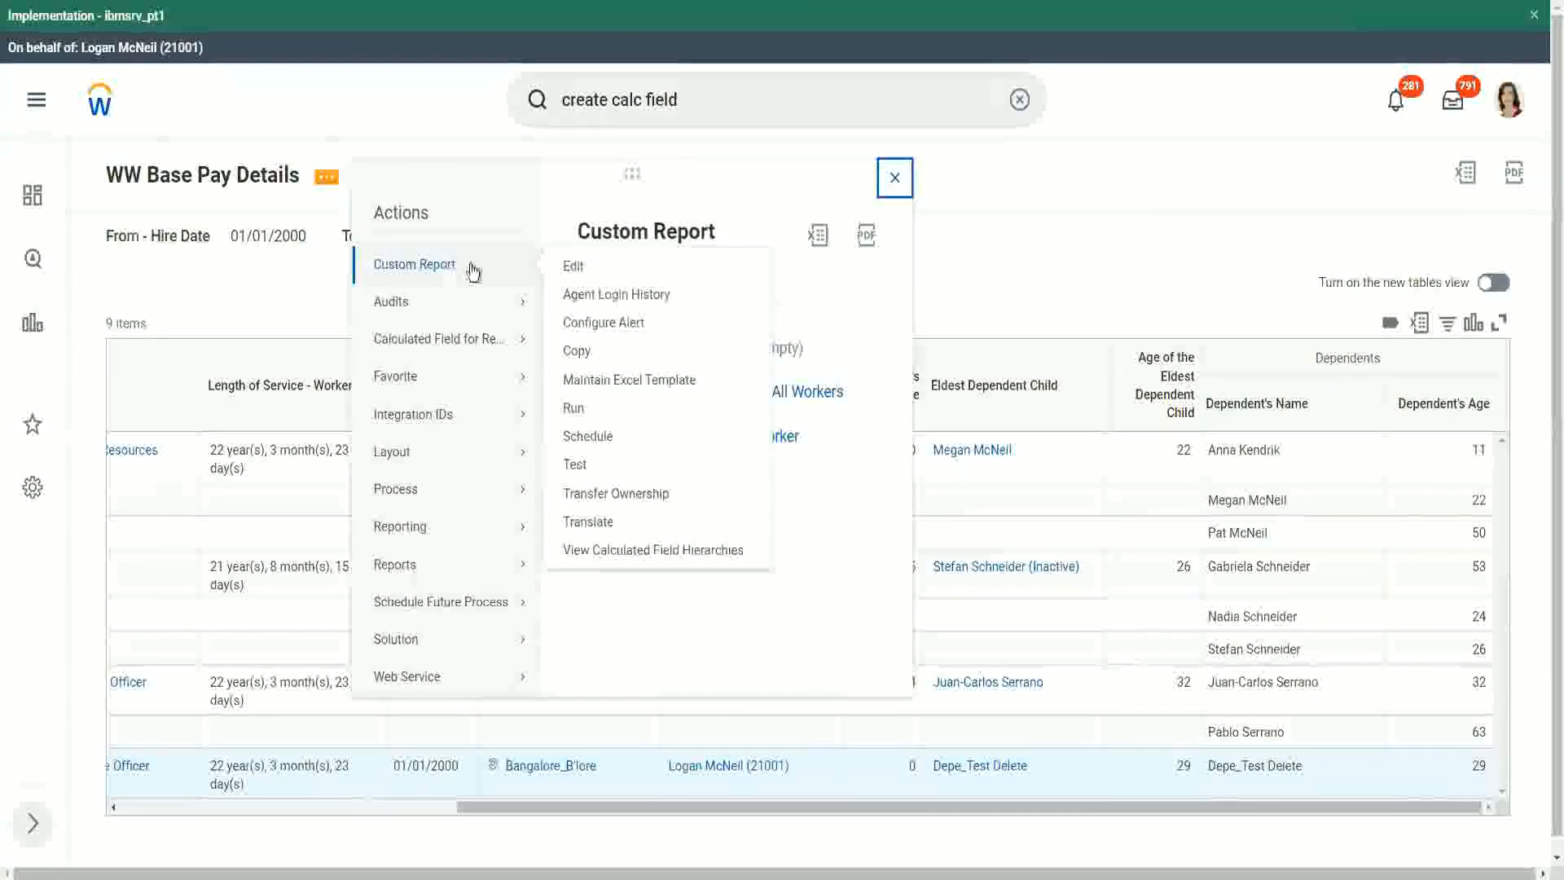
click(575, 269)
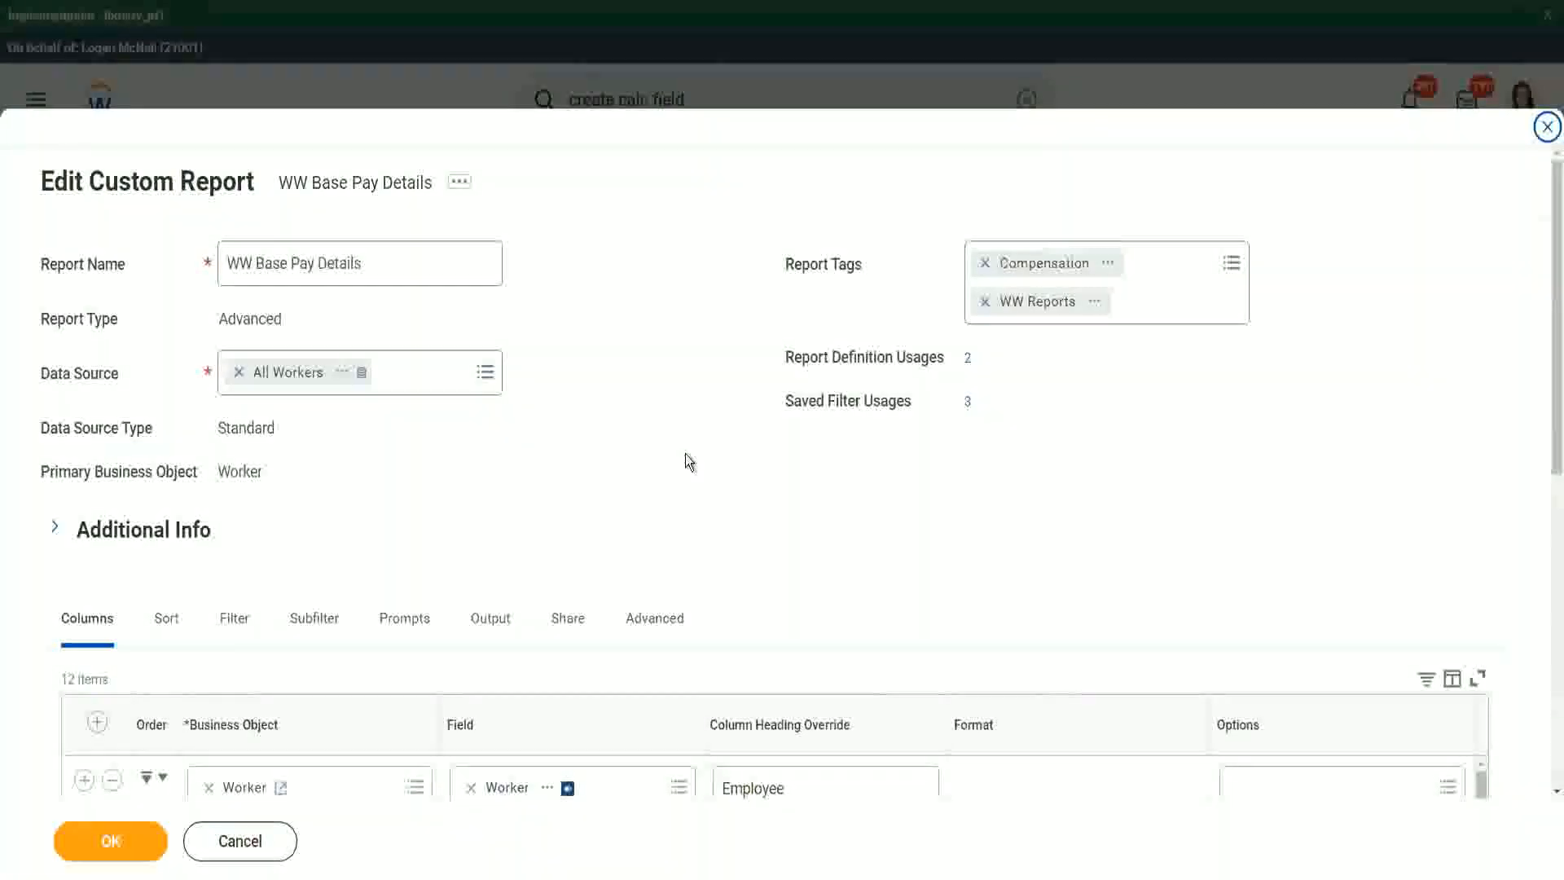
scroll(711, 412, down, 3)
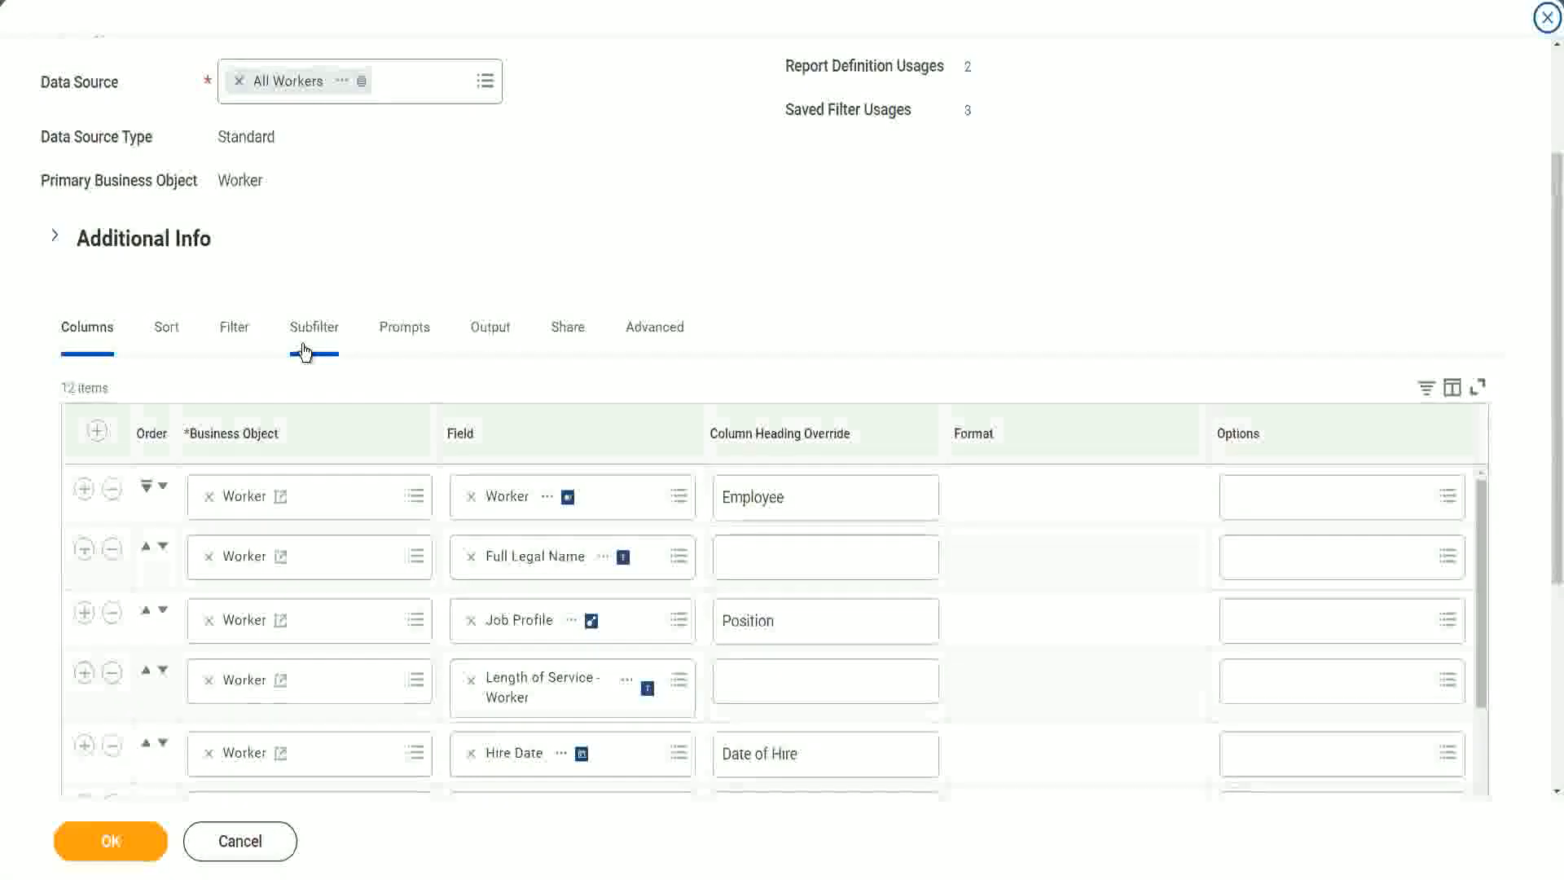
click(234, 329)
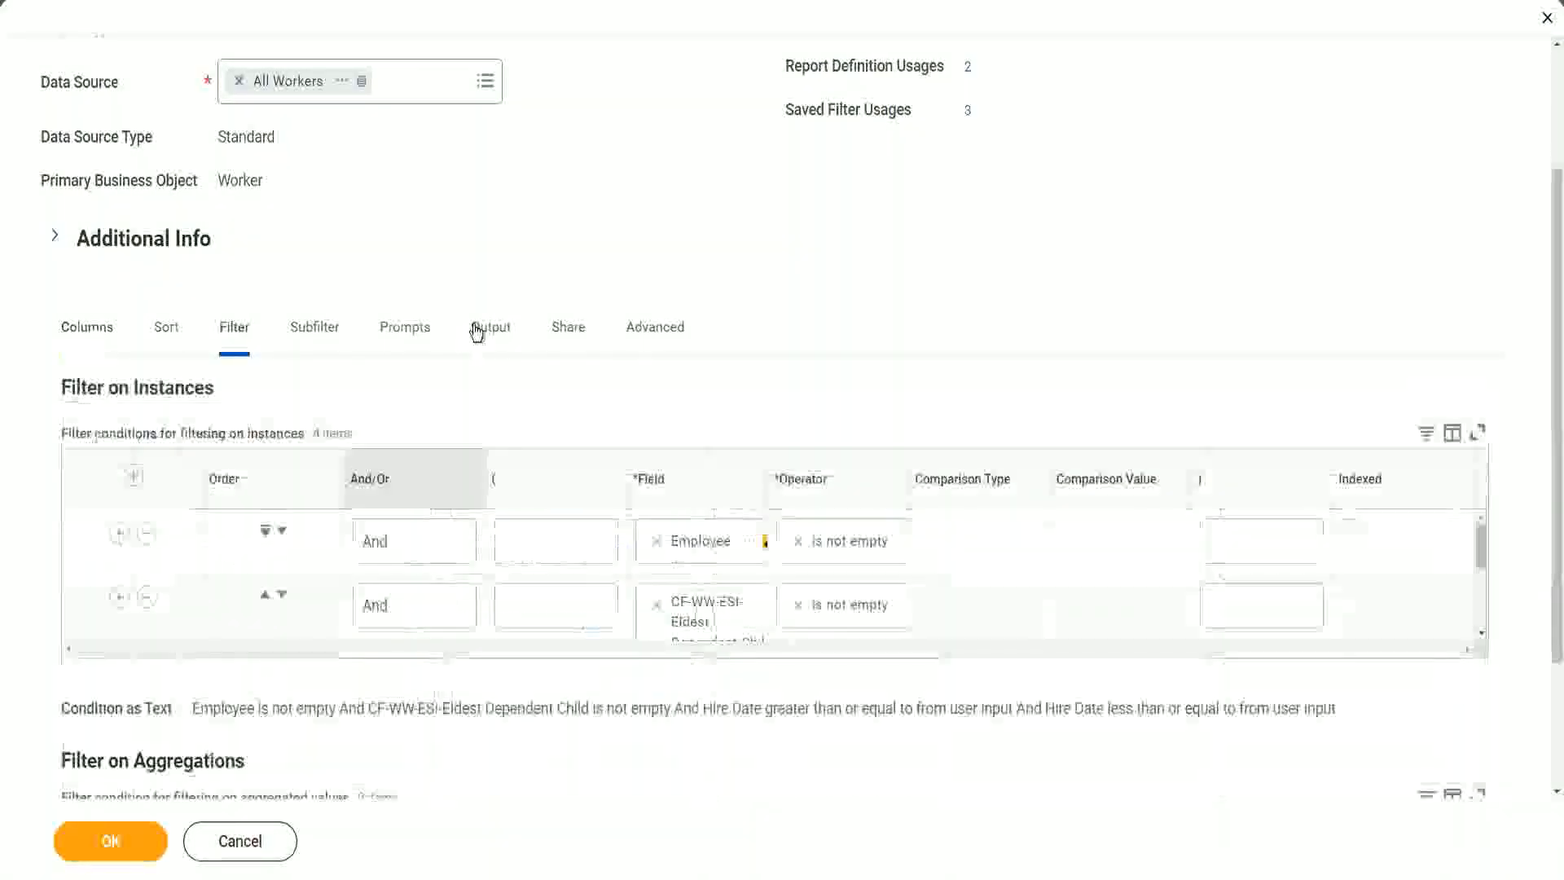
Add an And condition below the Eldest Dependent Child filter, using the field CF-WW-LRV-Age of the eldest Dependent Child
click(84, 598)
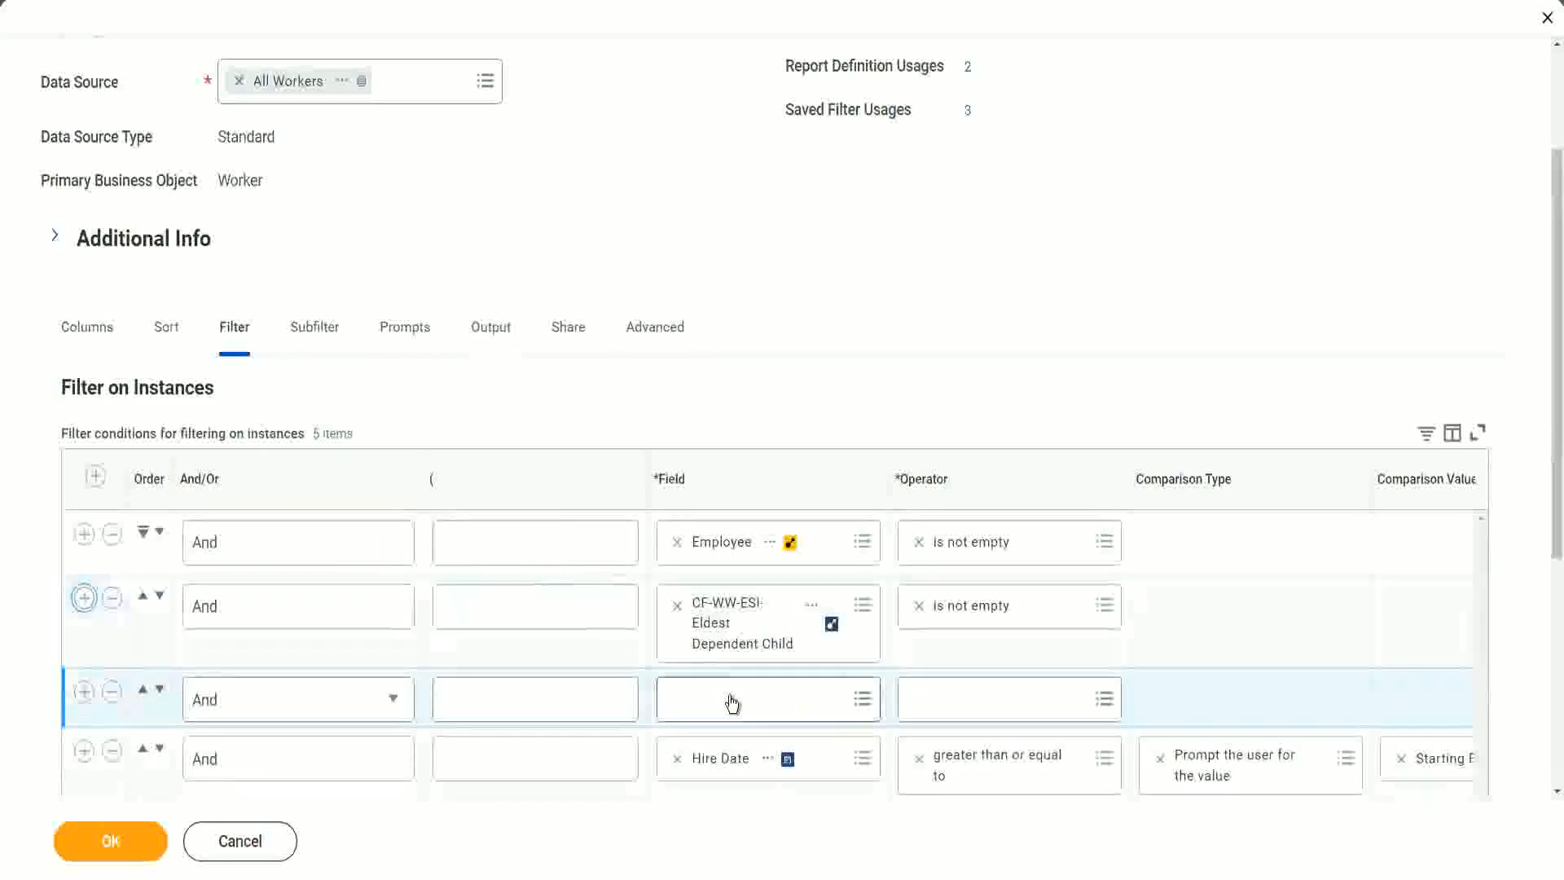
click(732, 696)
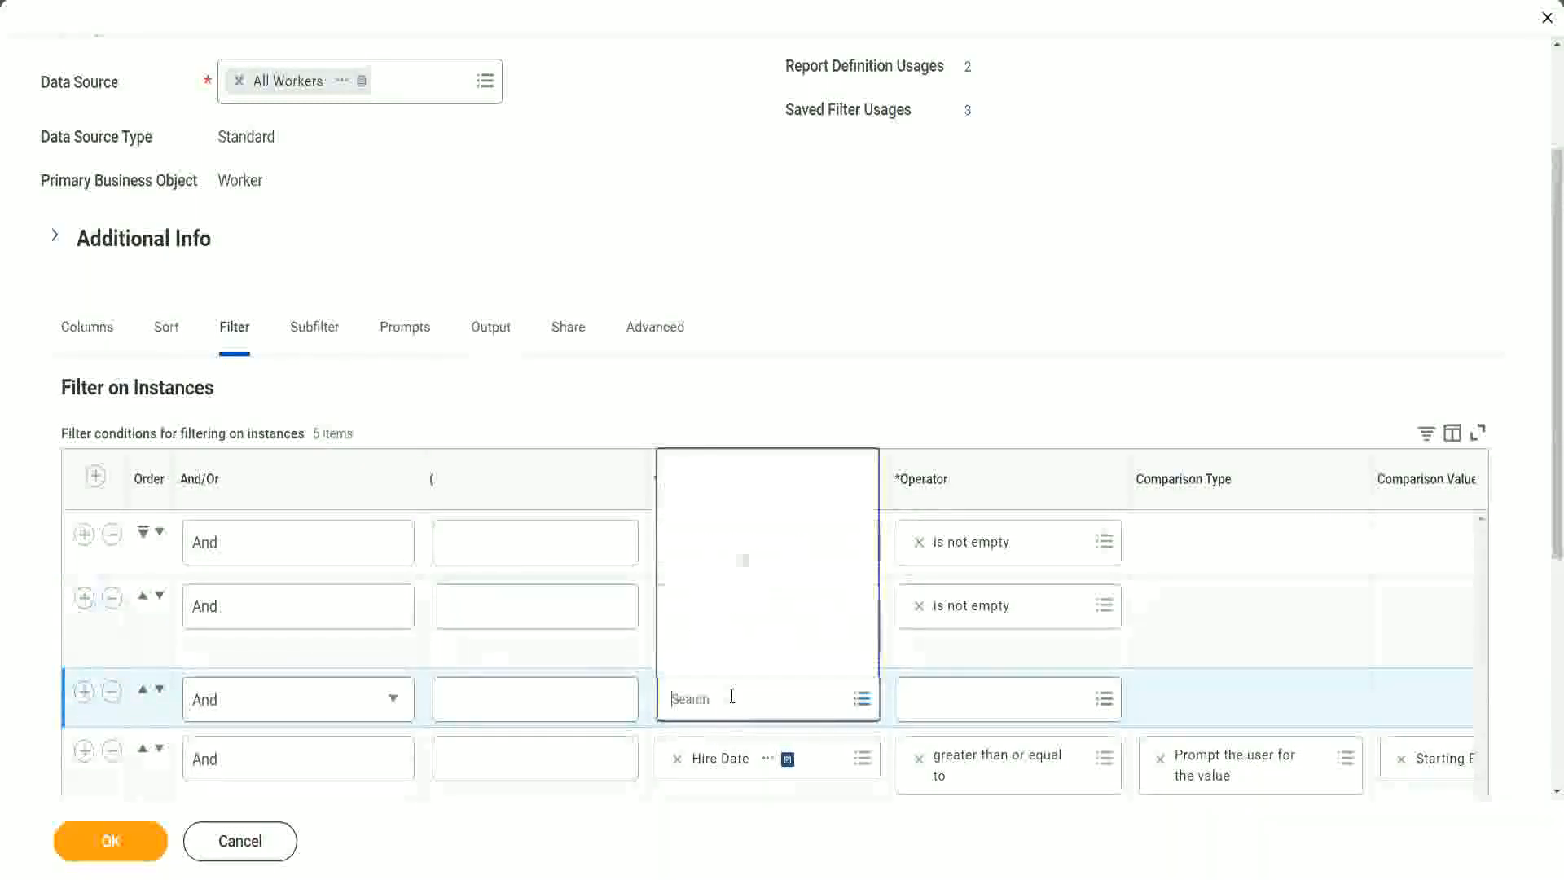
click(763, 471)
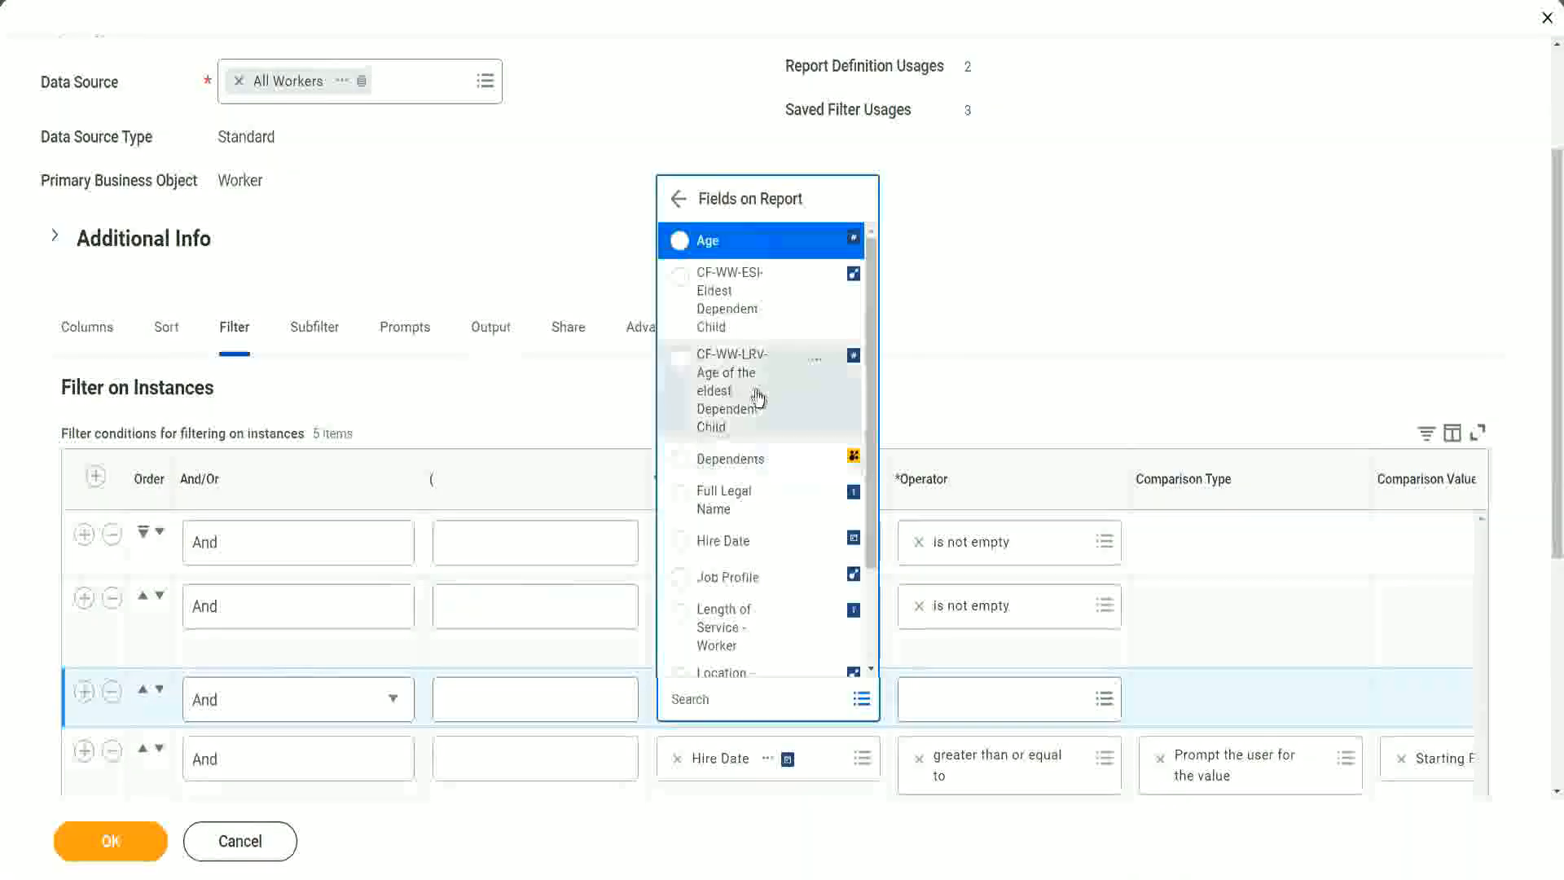
click(711, 393)
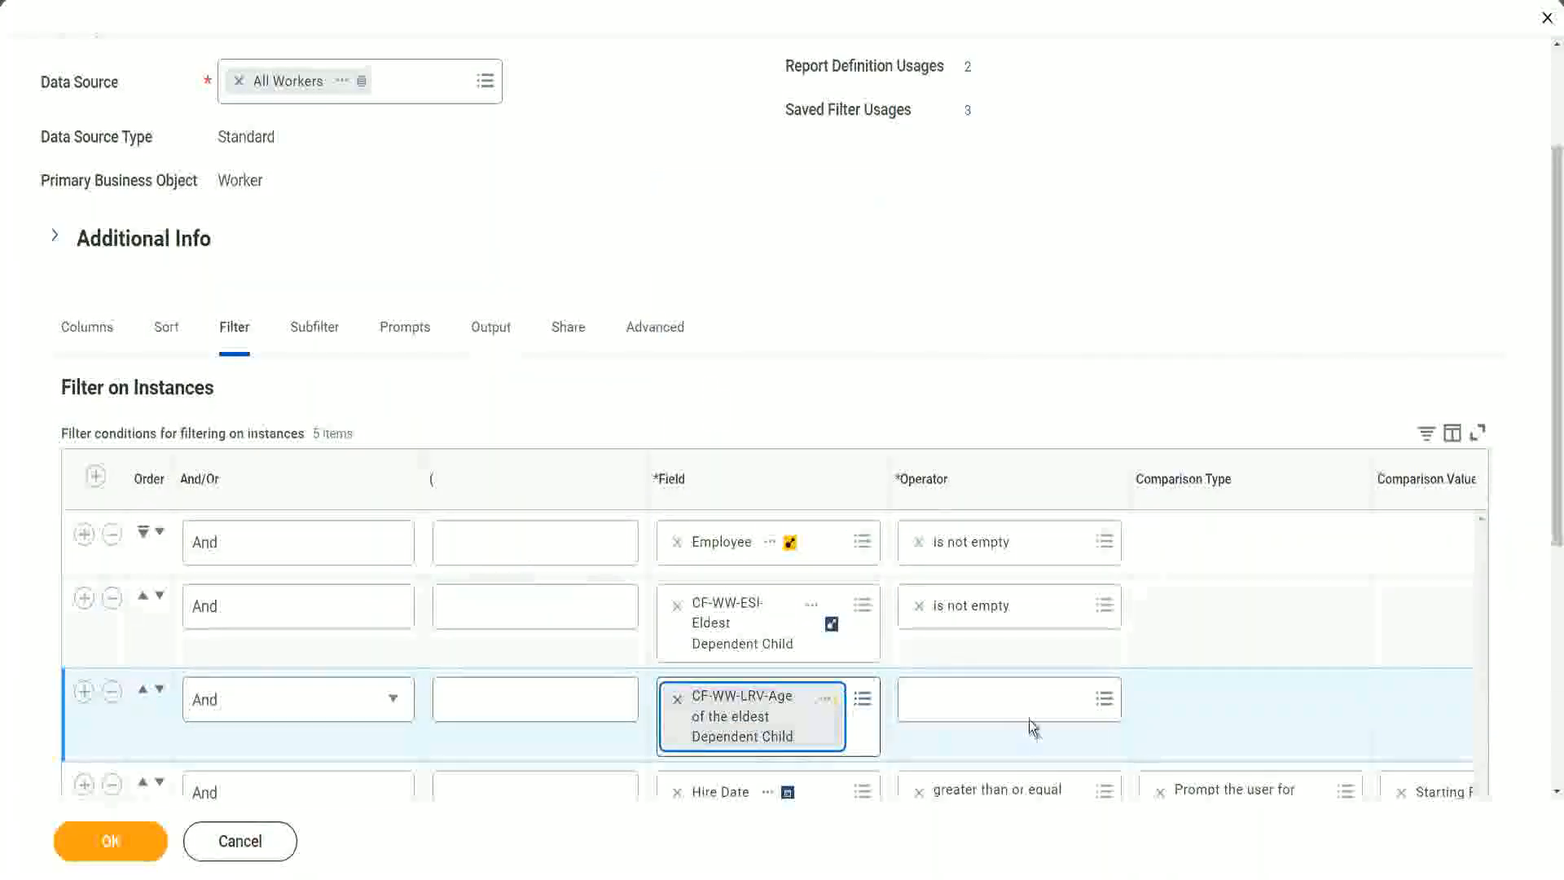
Set the new age condition to less than or equal to 30 and save the report
click(1014, 696)
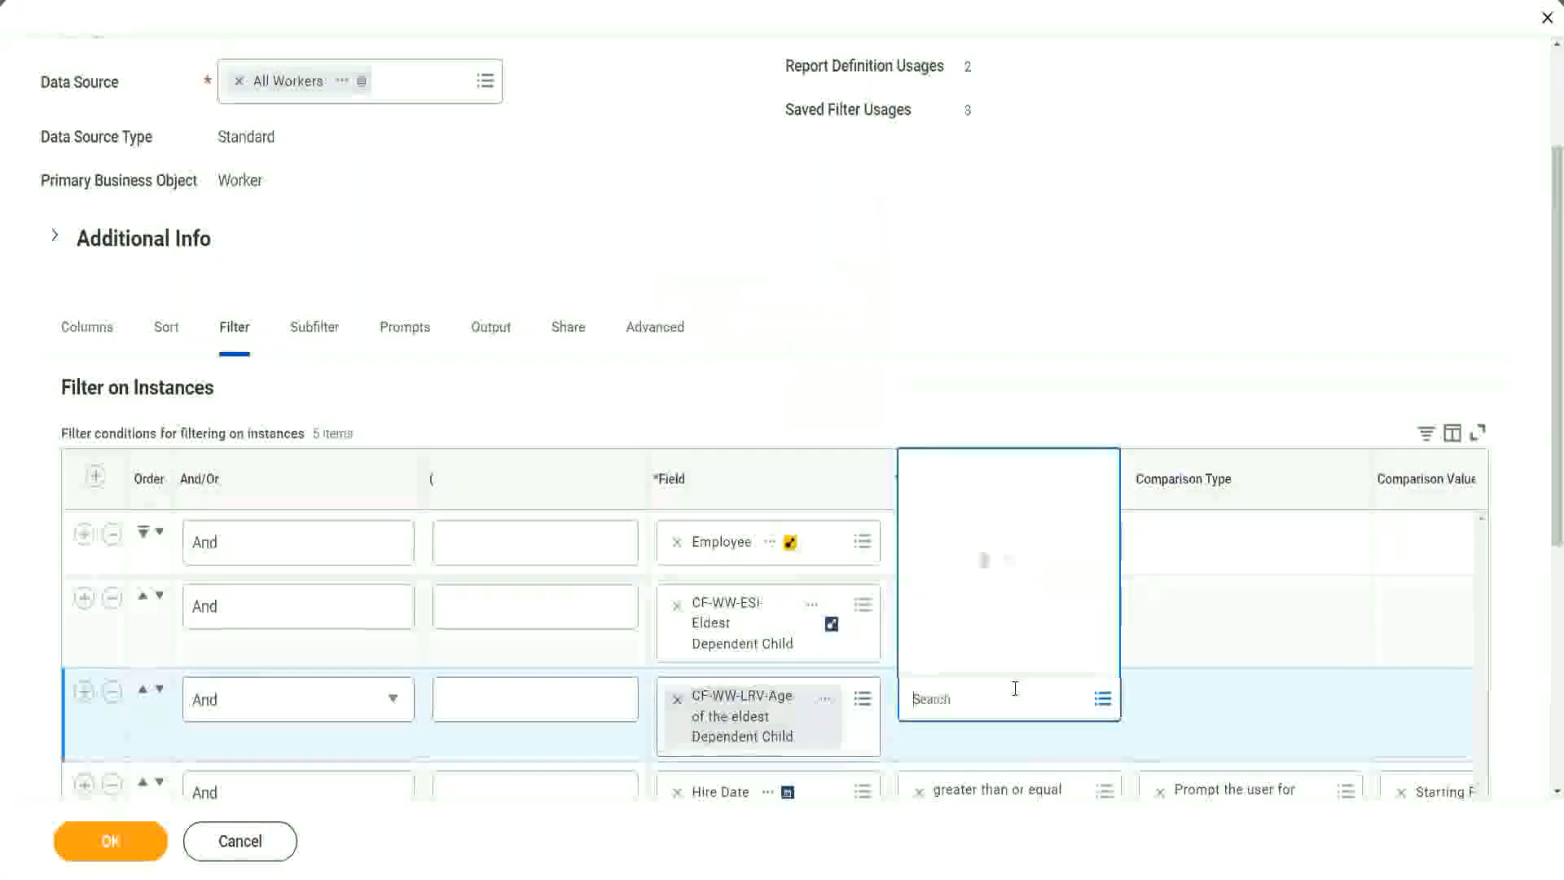
click(997, 618)
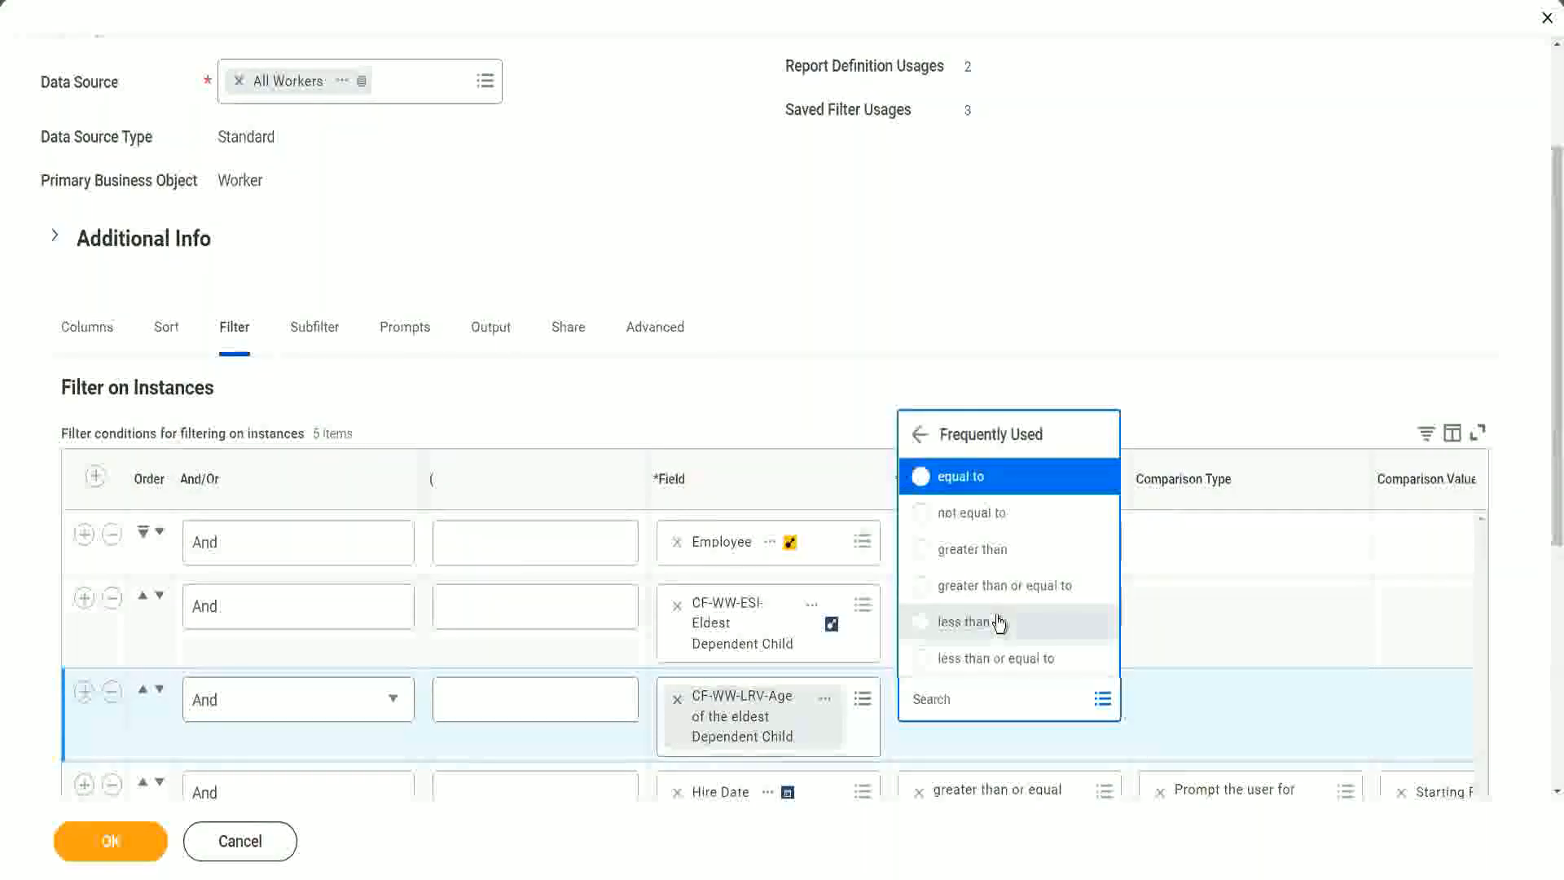
click(1008, 660)
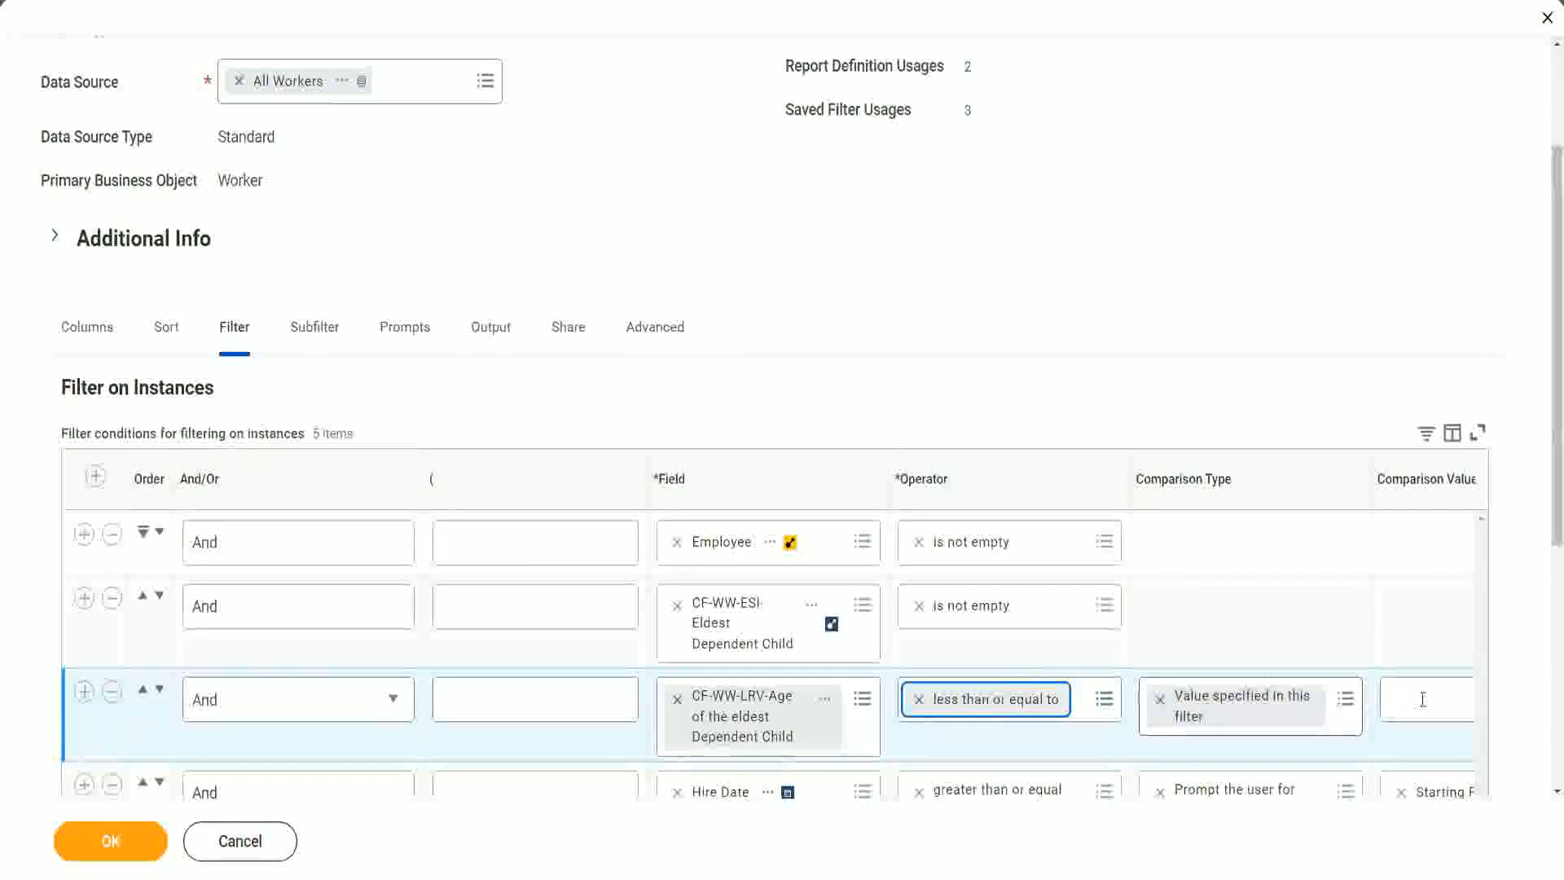
scroll(836, 748, down, 2)
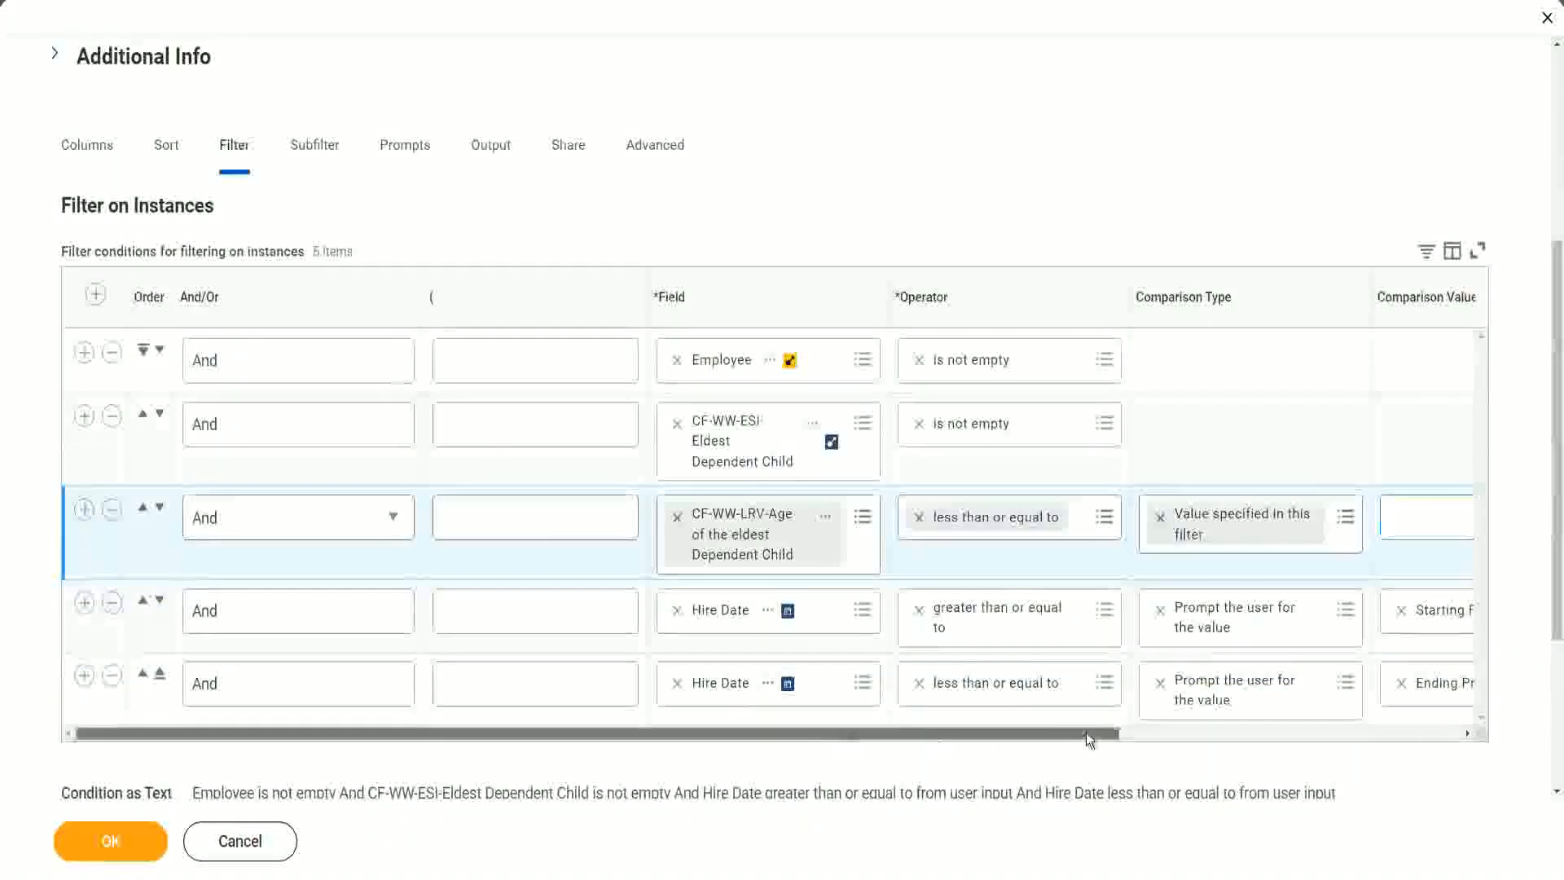
scroll(1087, 732, right, 5)
click(1148, 515)
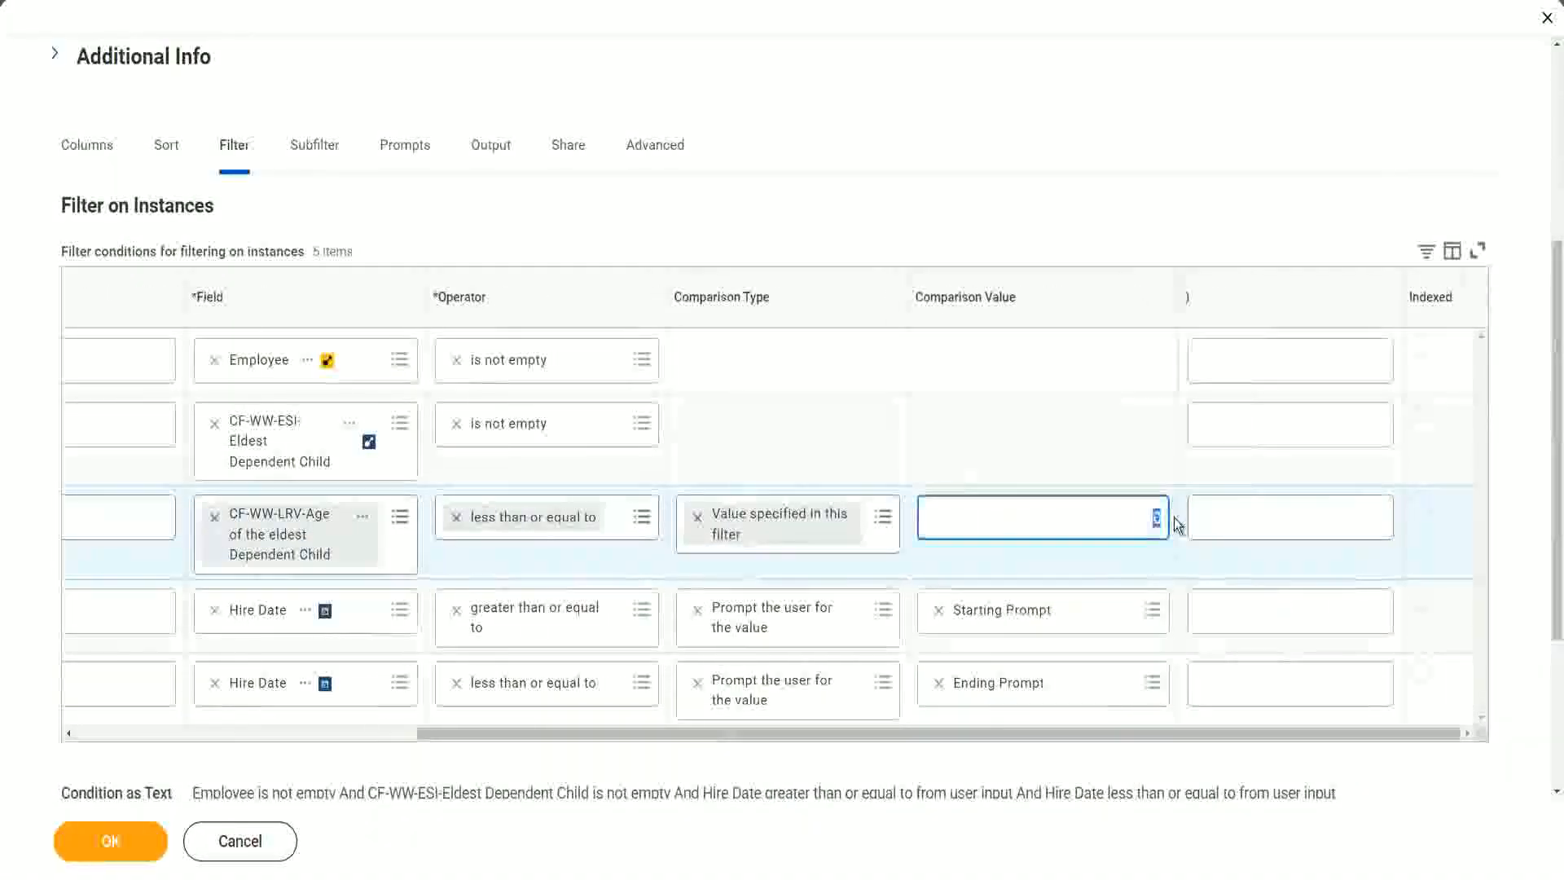
text(30)
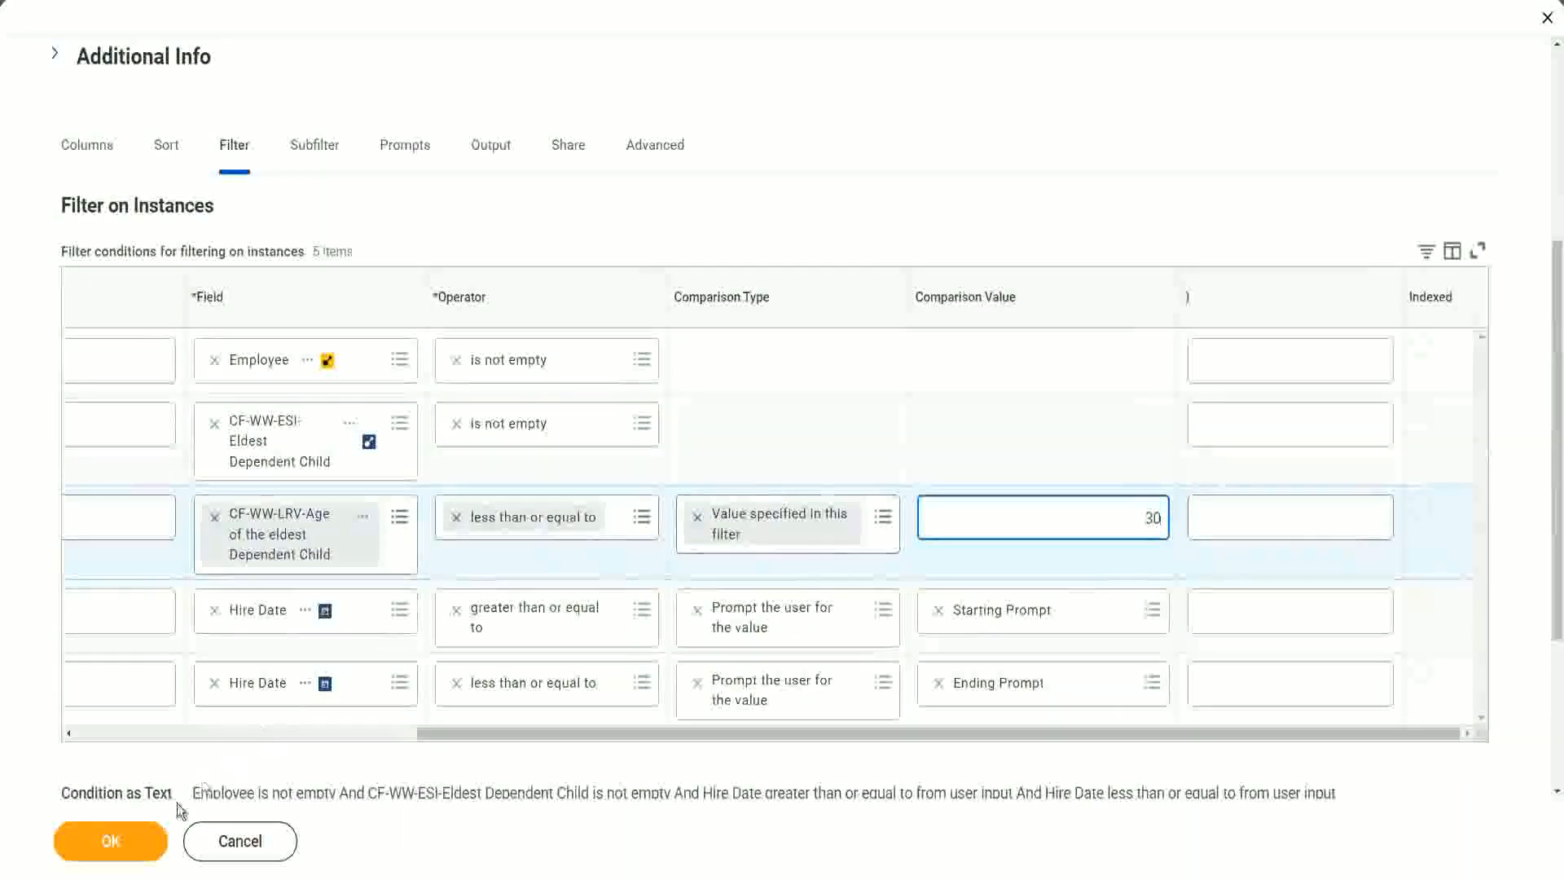
click(110, 862)
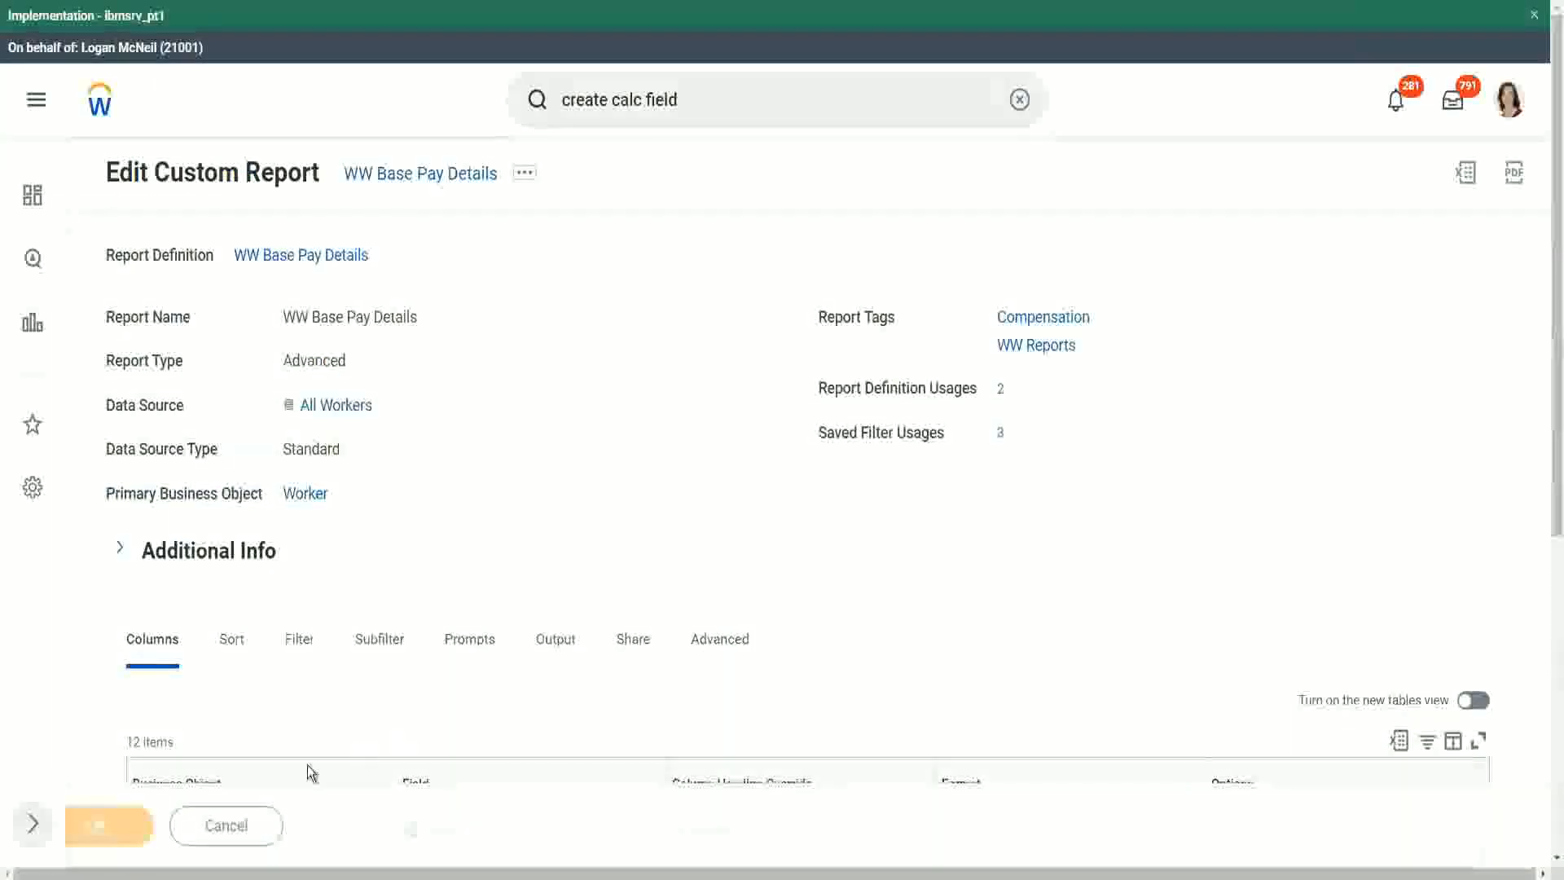
Run the report with the saved filter for hire dates 01/01/2000 to 12/31/2000 and check the eldest dependent child ages
click(167, 828)
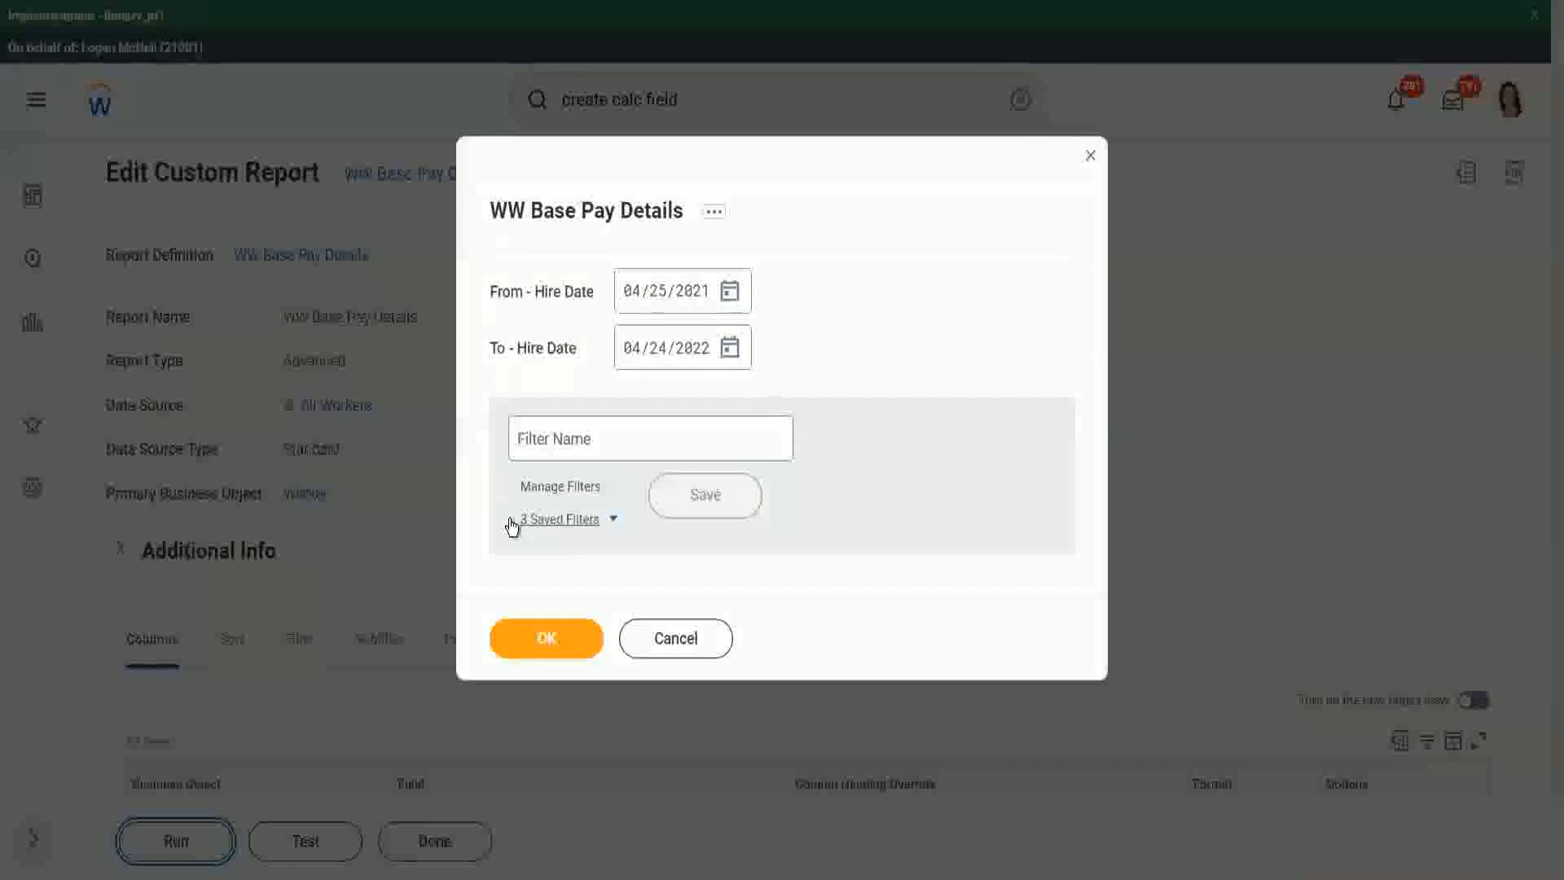
click(612, 519)
click(606, 581)
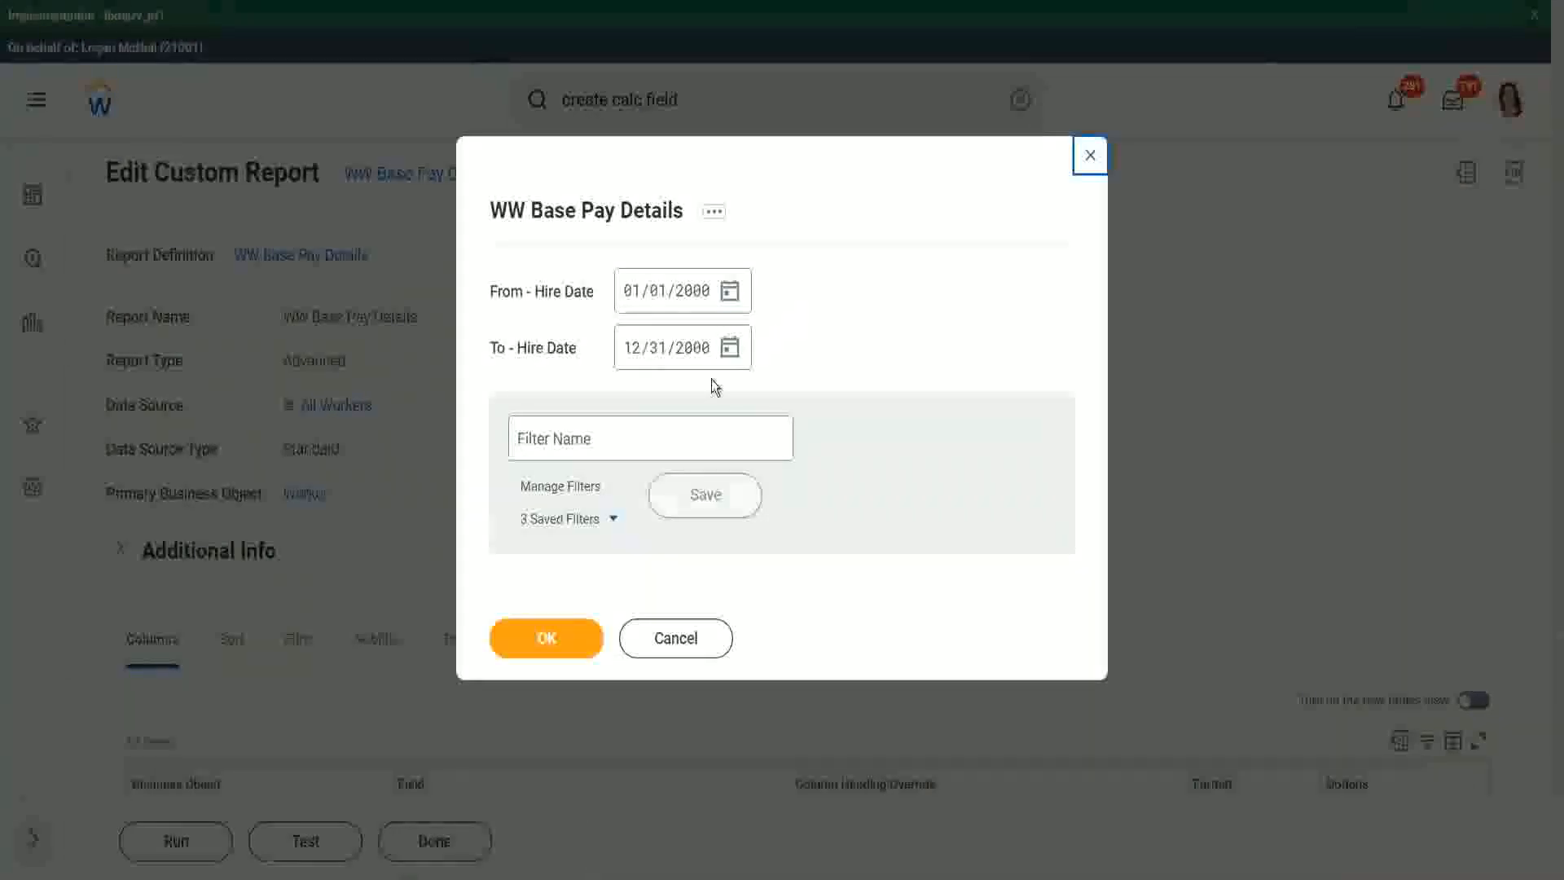
click(544, 643)
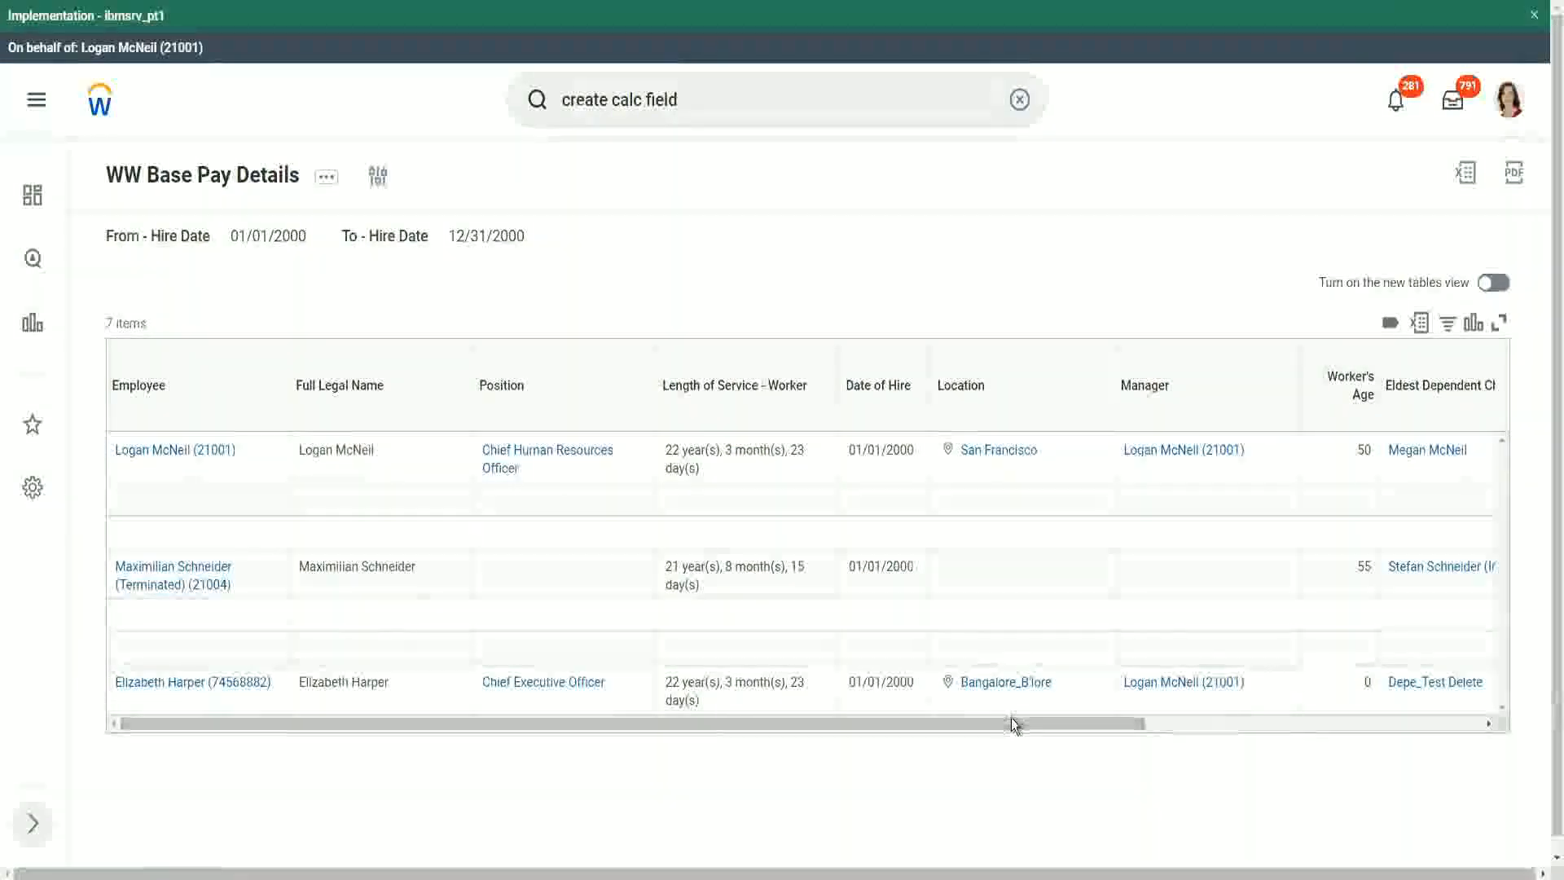
drag(1011, 722, 1333, 732)
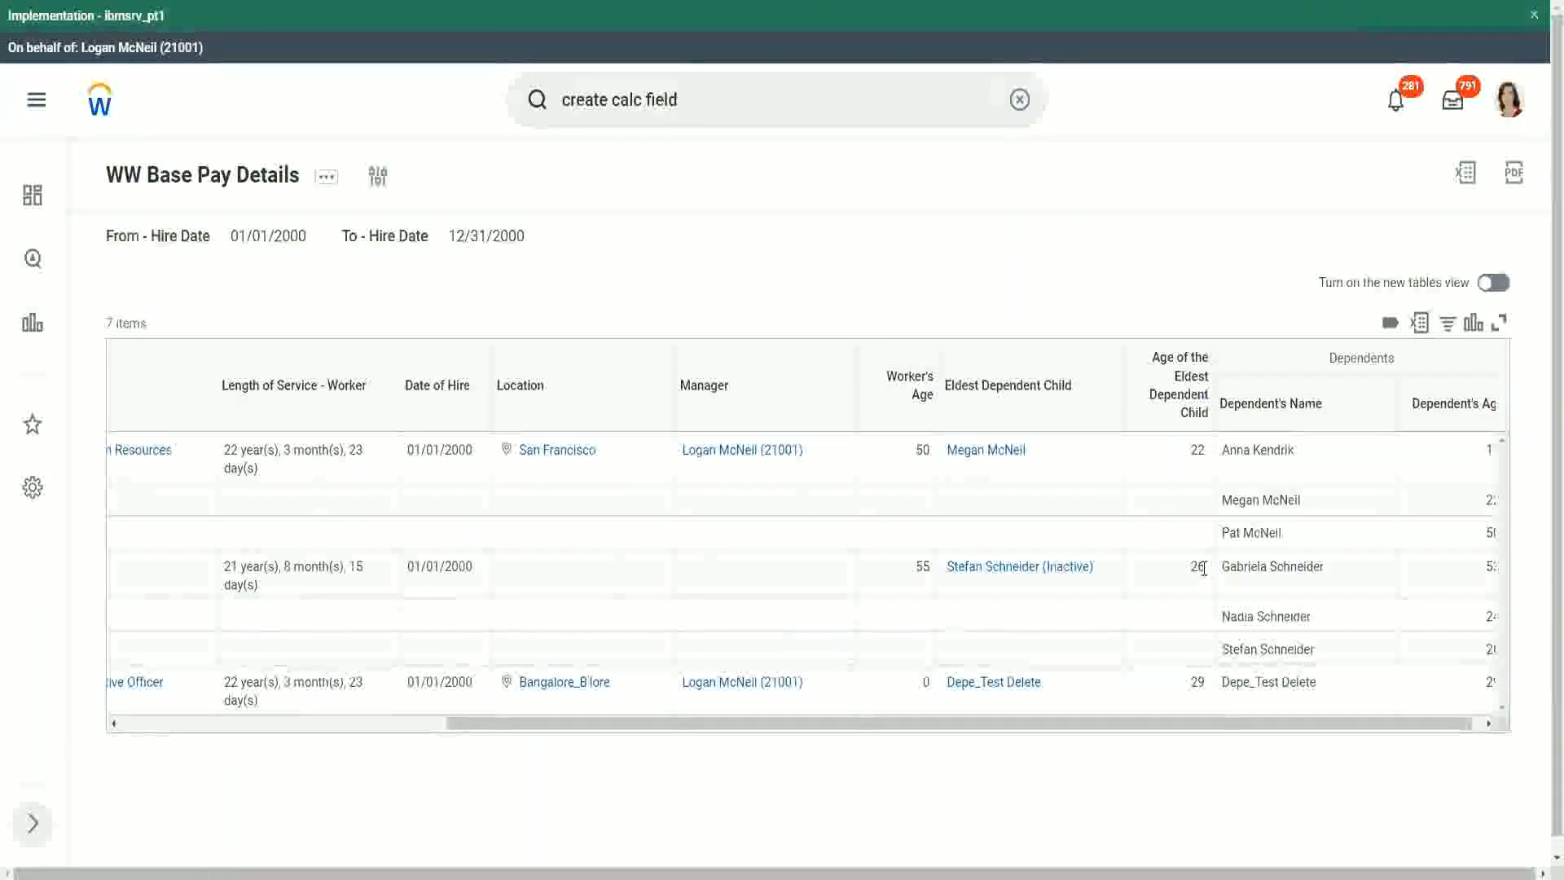
double_click(1194, 684)
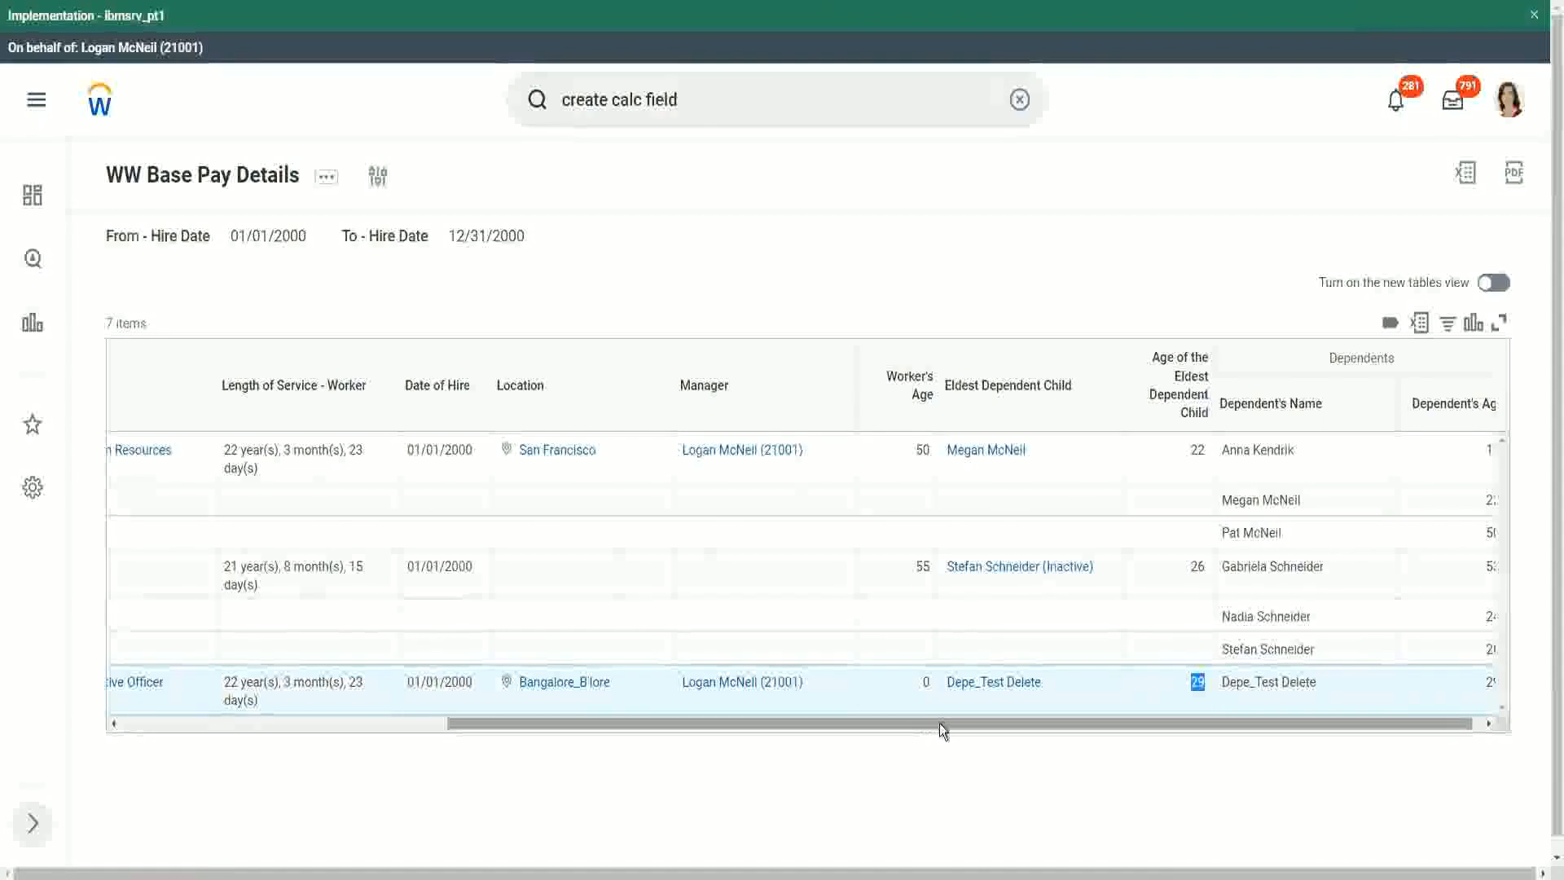
drag(940, 722, 448, 737)
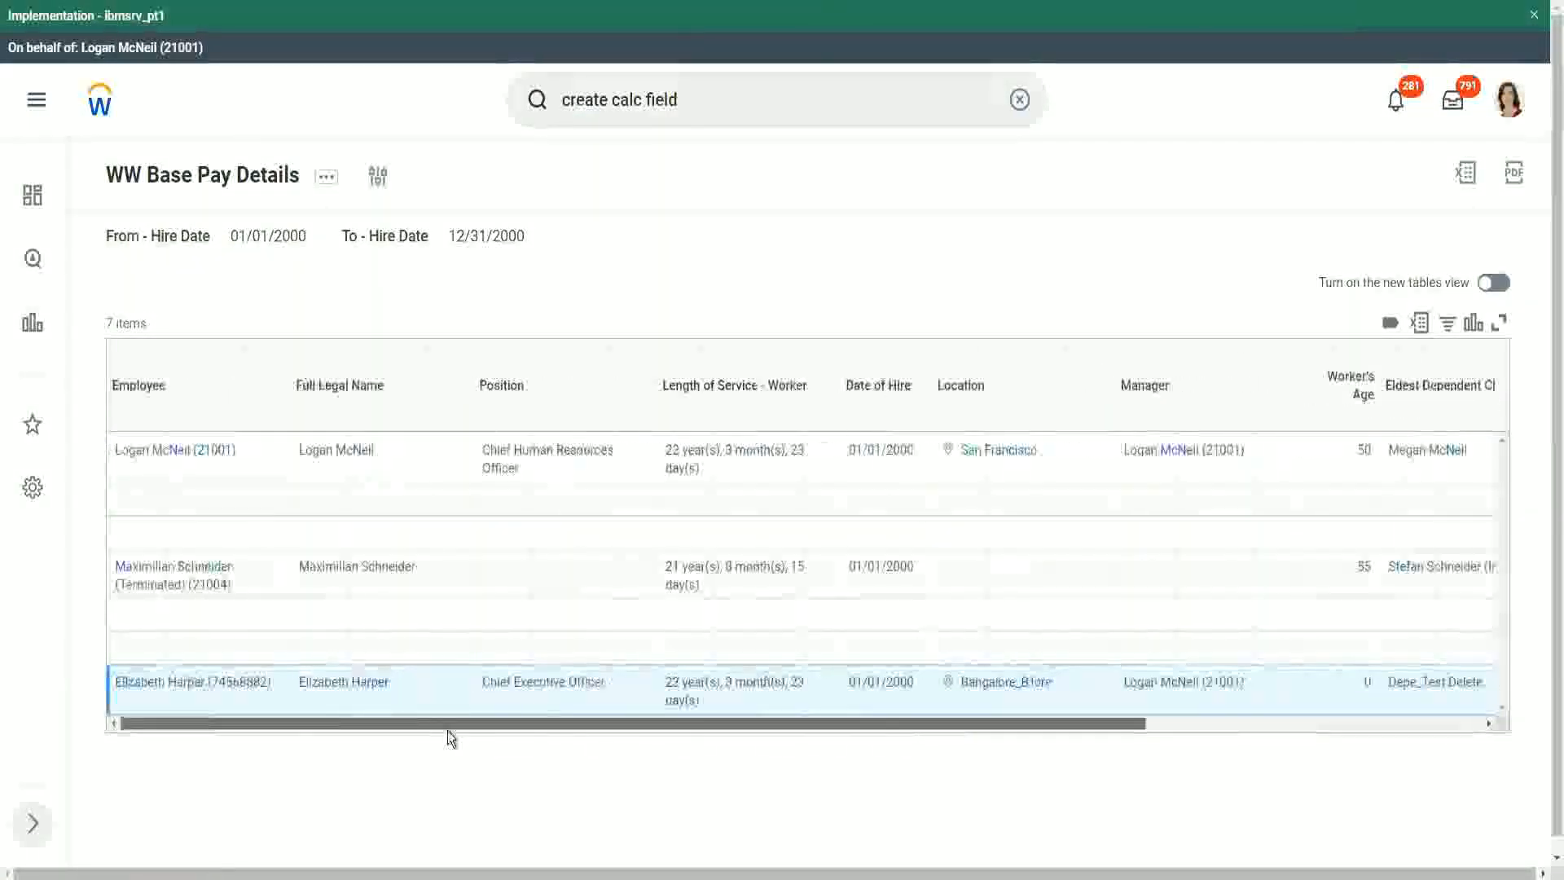